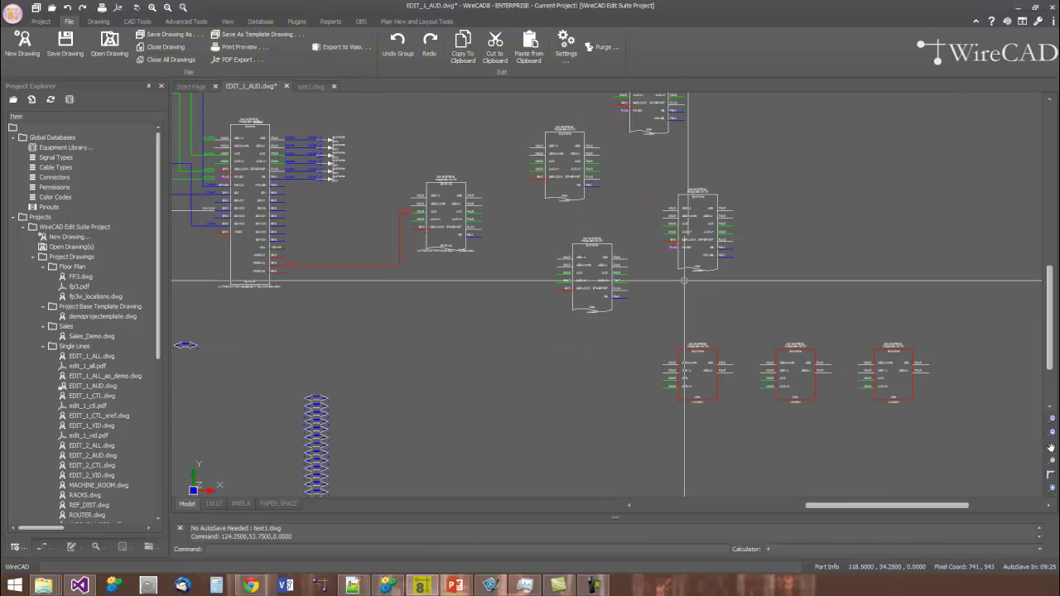
Move the right-hand equipment block up and to the right by its base grip.
click(680, 269)
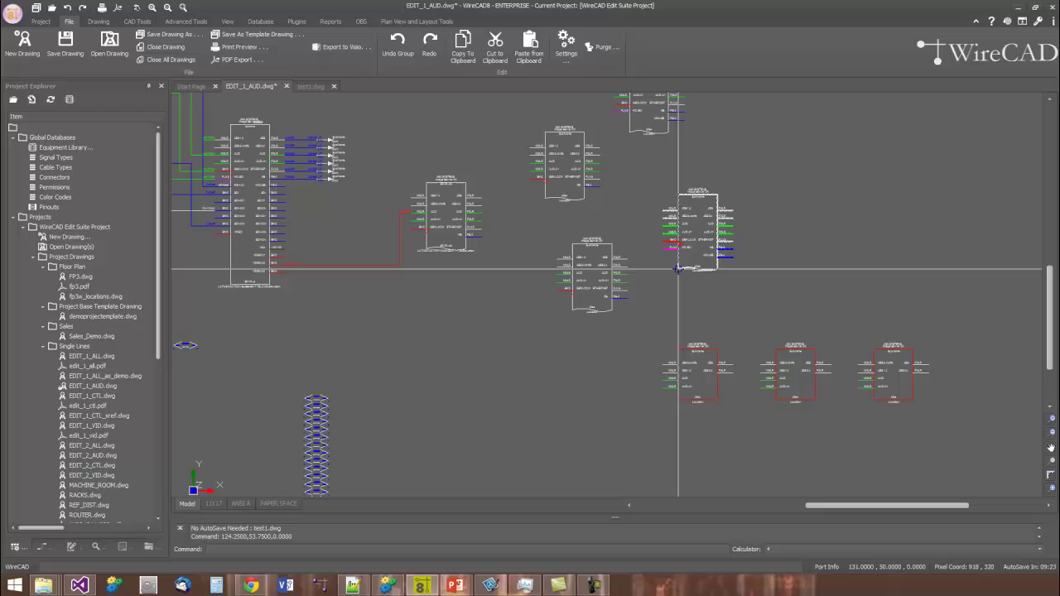
click(905, 219)
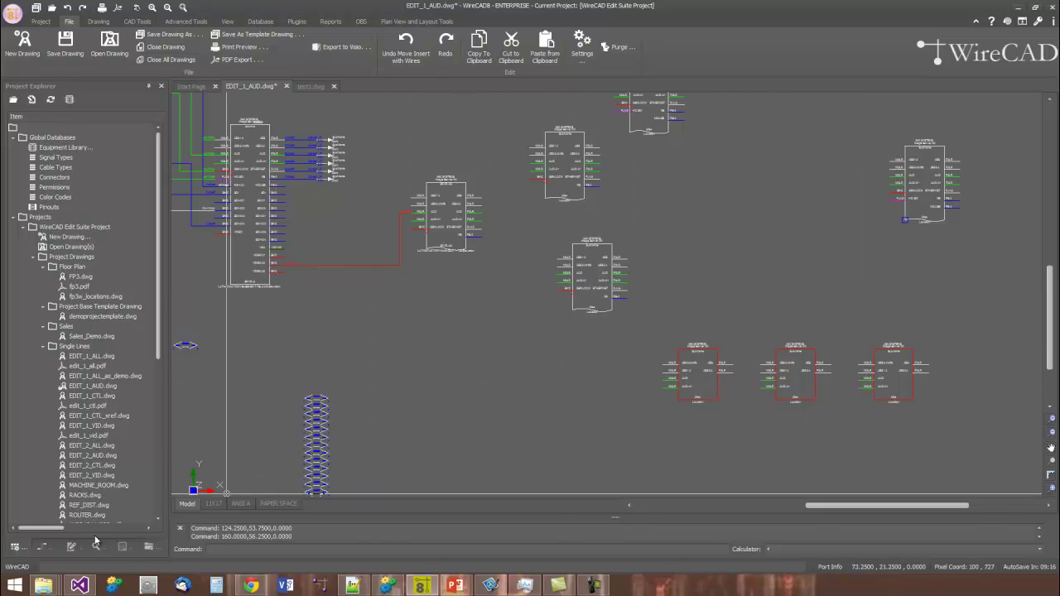
Draw a cable from the middle server's KB port to the lower block's GENLOCK port, accepting the signal-type mismatch.
click(46, 549)
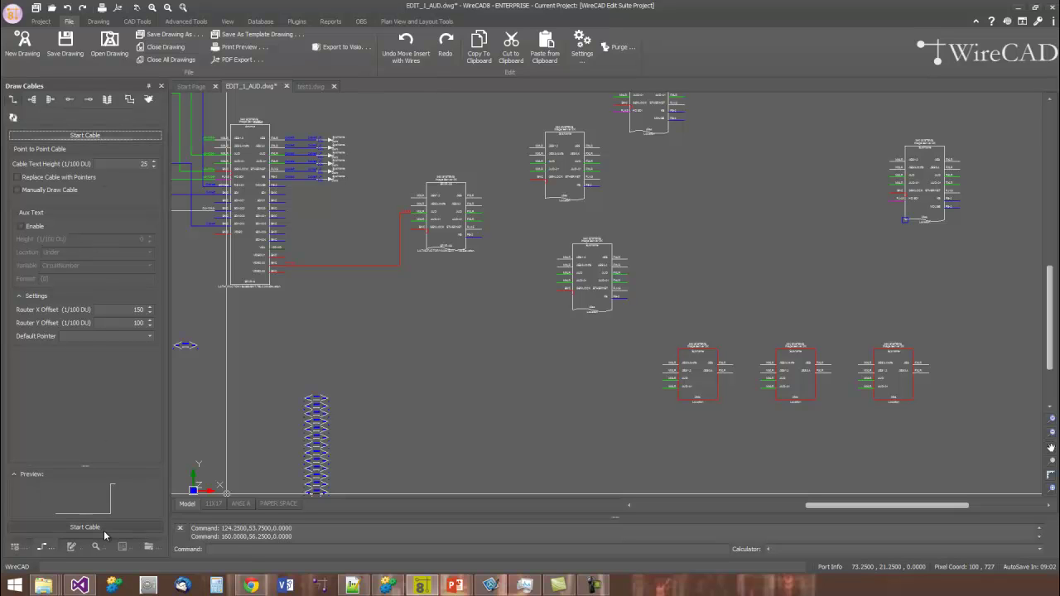
click(119, 136)
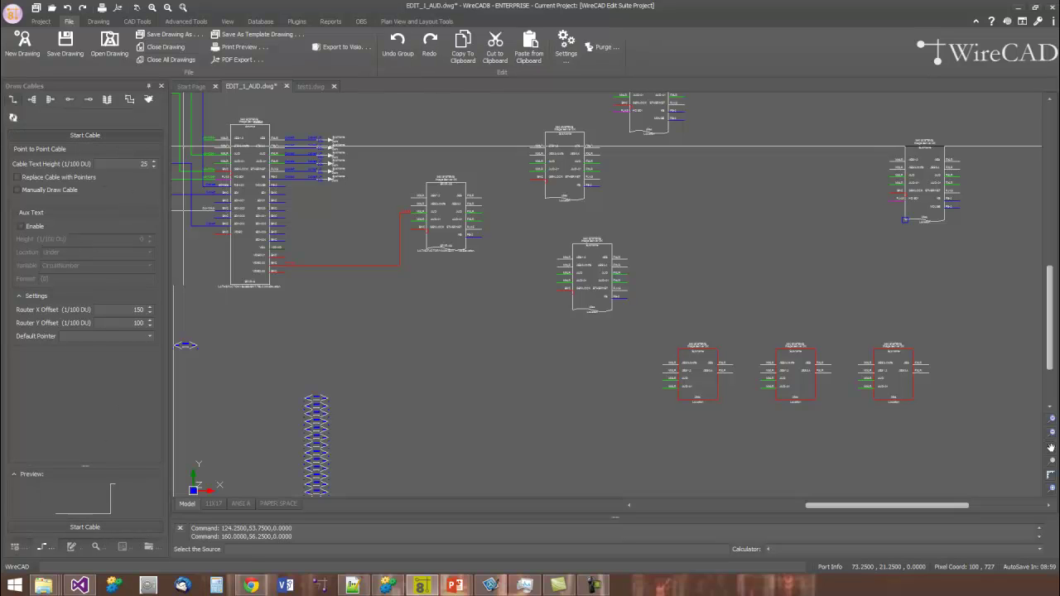
click(483, 237)
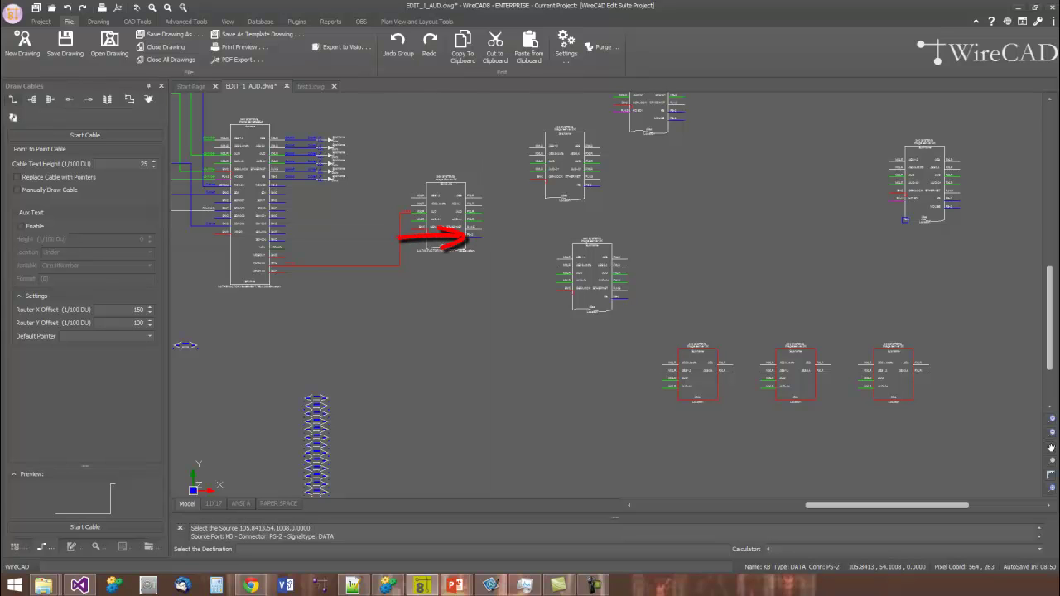
click(558, 291)
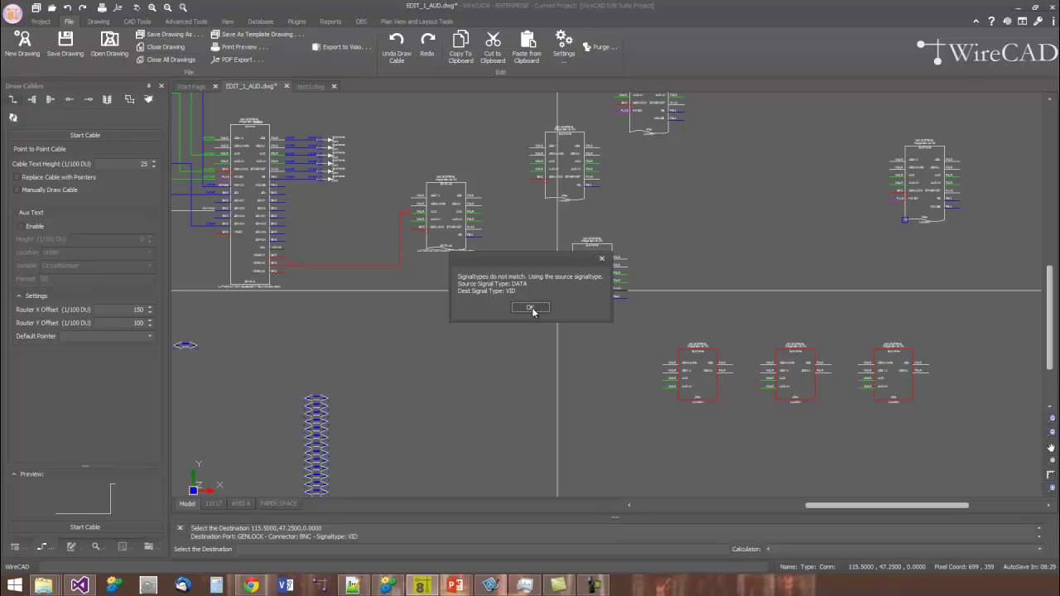
click(531, 308)
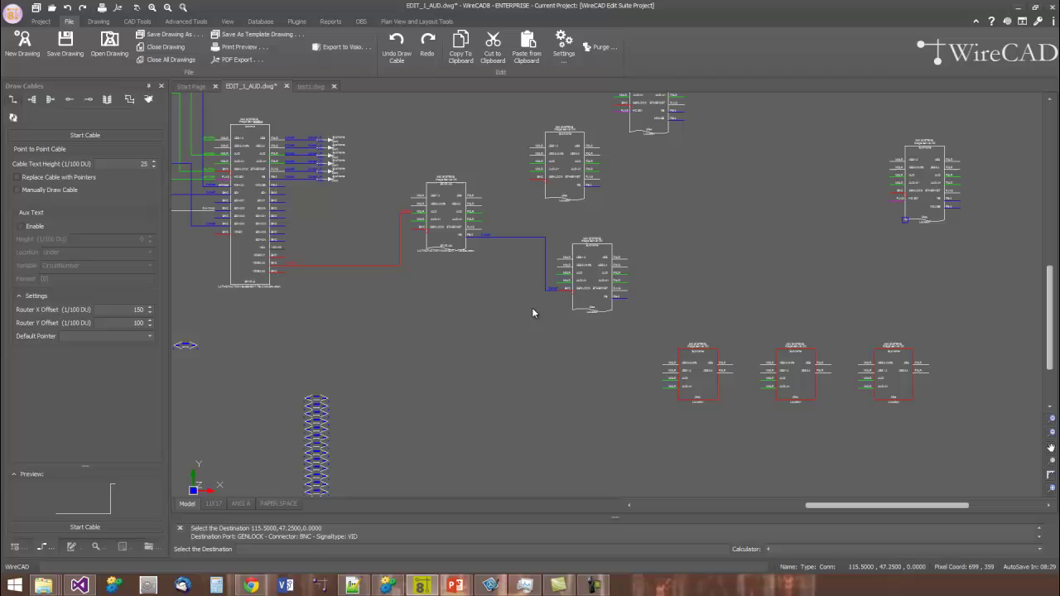
key(Escape)
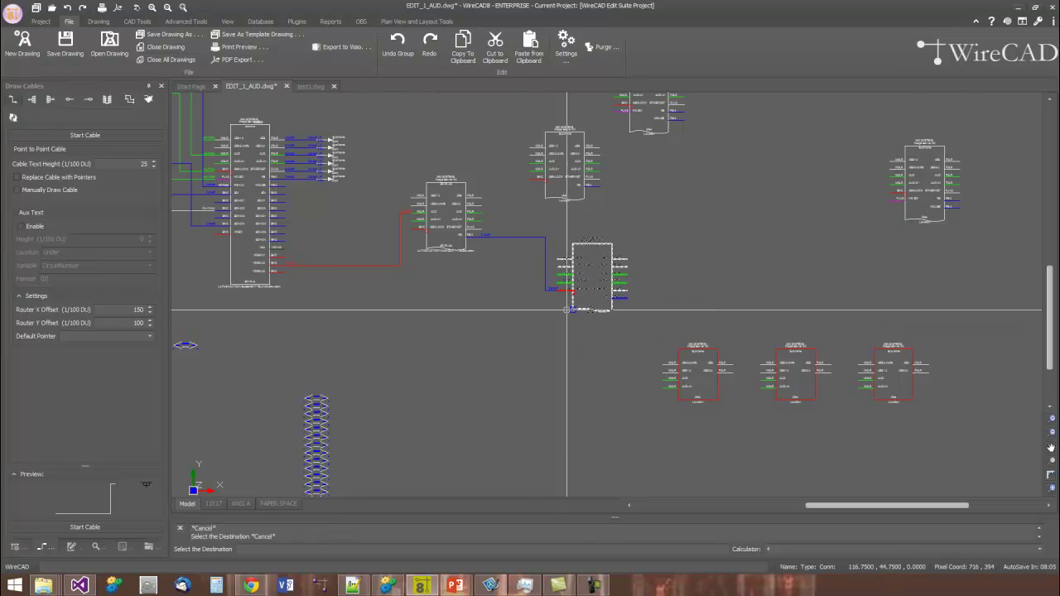
Shift the lower server block right and drag the blue cable's vertical run left into angled segments.
drag(570, 309, 749, 290)
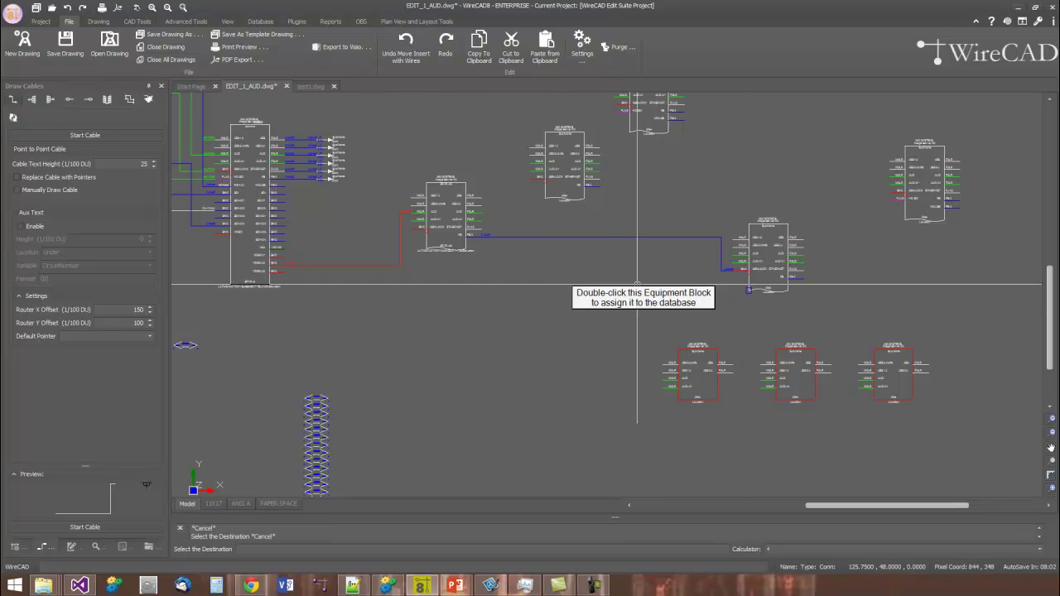
scroll(670, 289, up, 2)
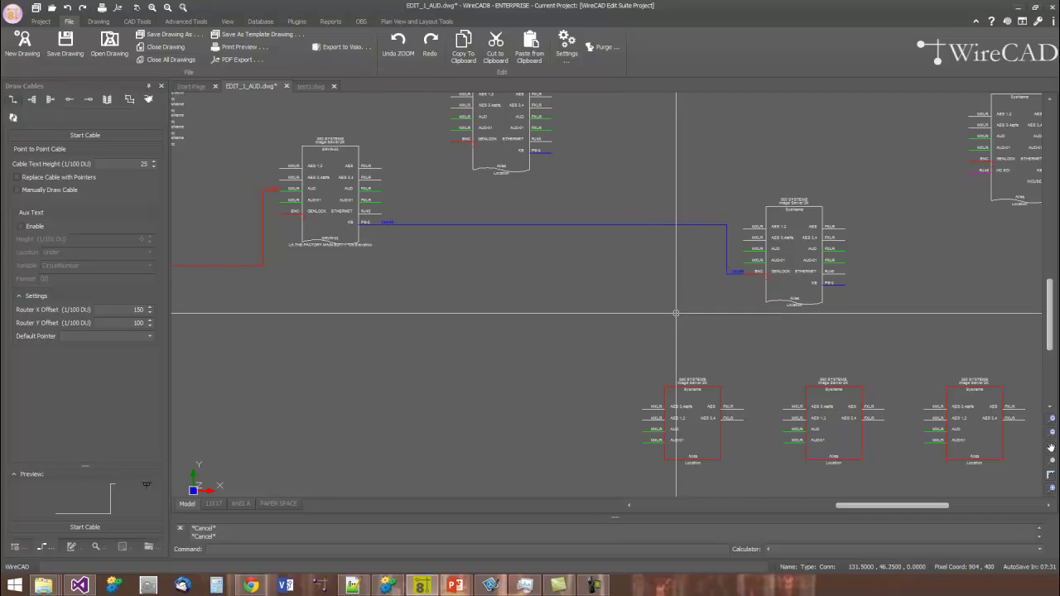
click(727, 256)
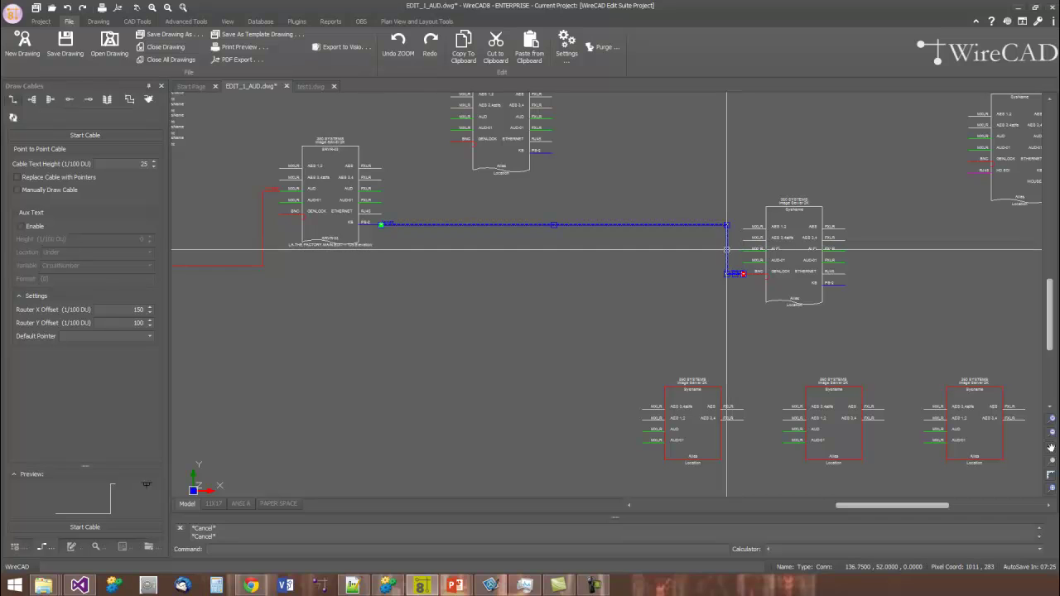
drag(727, 248, 504, 312)
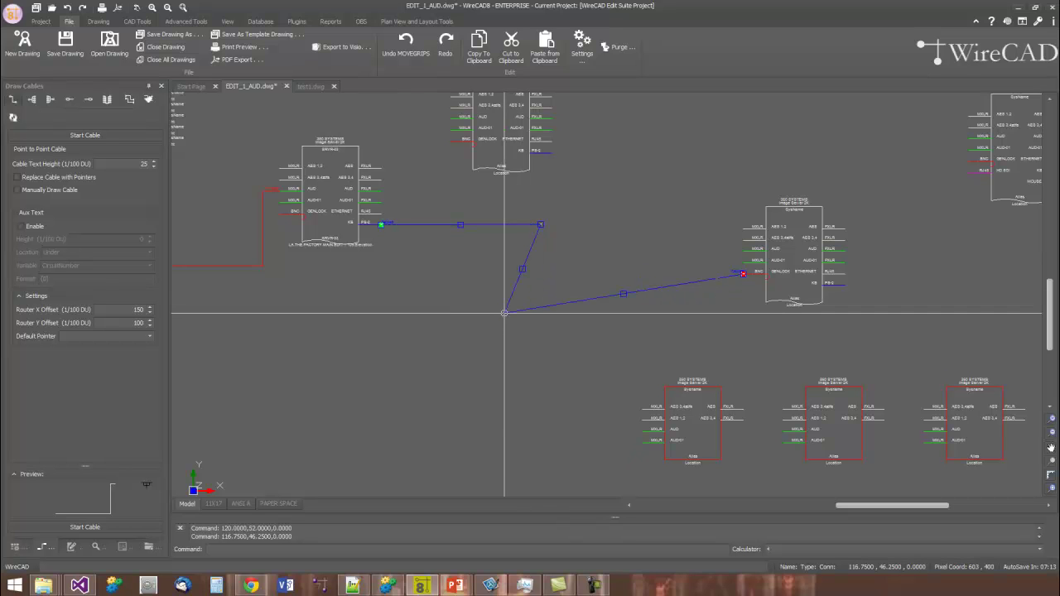
Turn on Tidy Cables and reposition the cable's lower corner so it squares up.
click(148, 100)
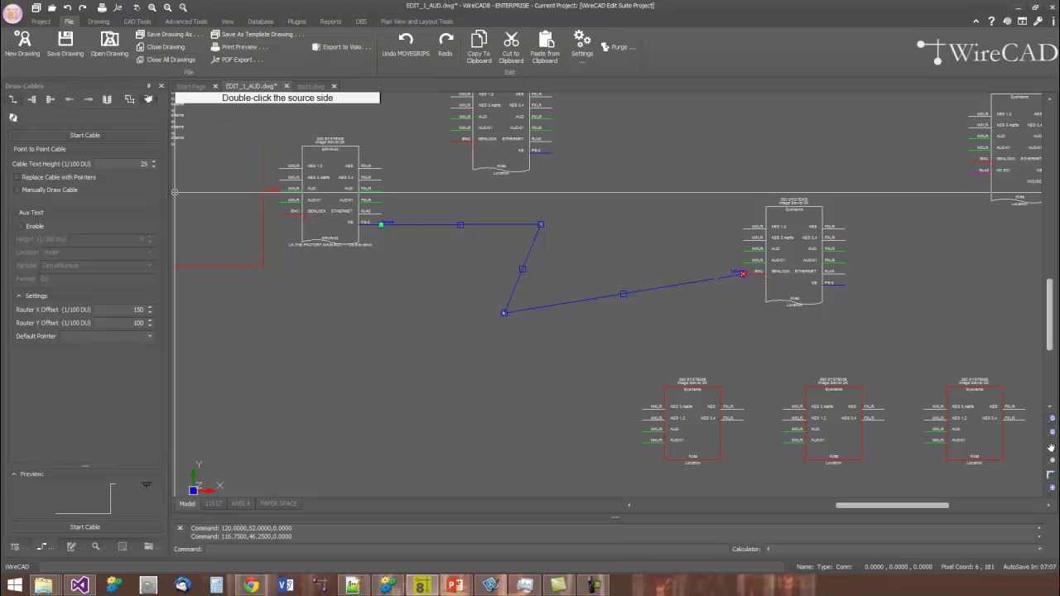
click(513, 312)
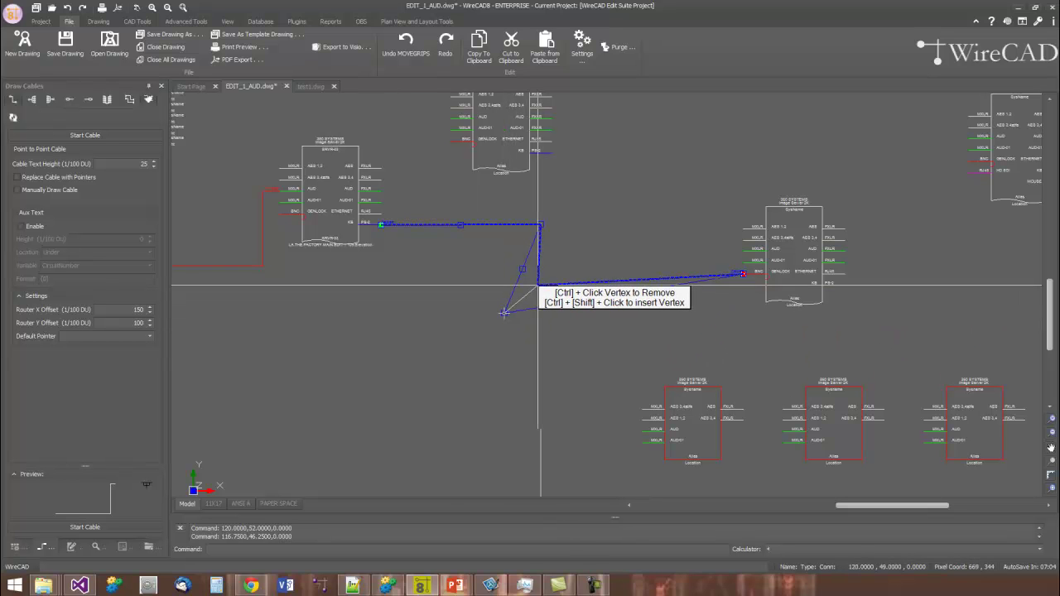
click(505, 309)
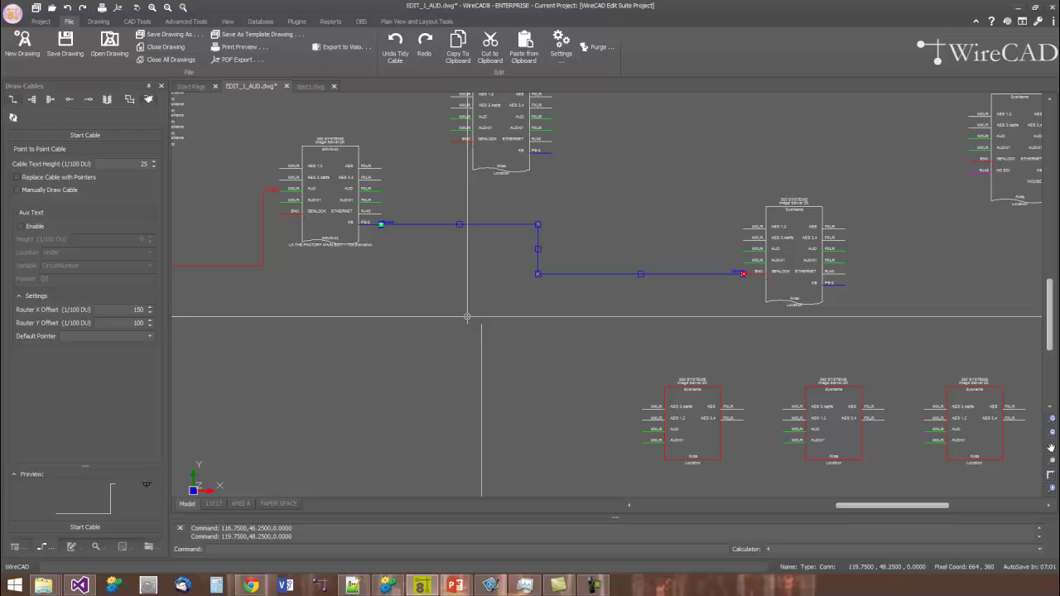
key(Escape)
Move the cable's middle corner and midpoint to step the route left and upward at right angles.
click(538, 248)
click(538, 249)
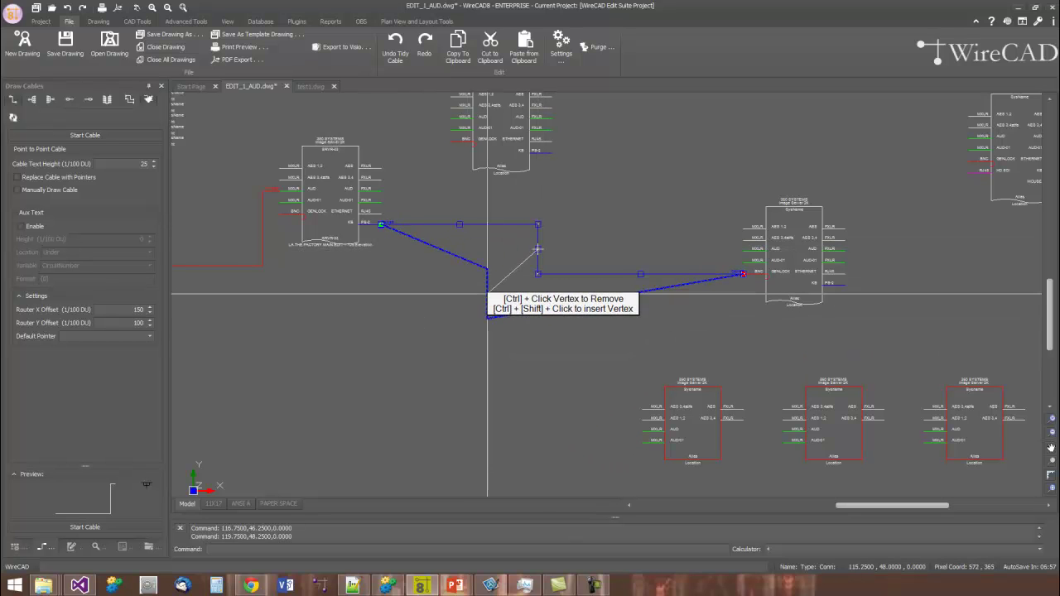
click(486, 279)
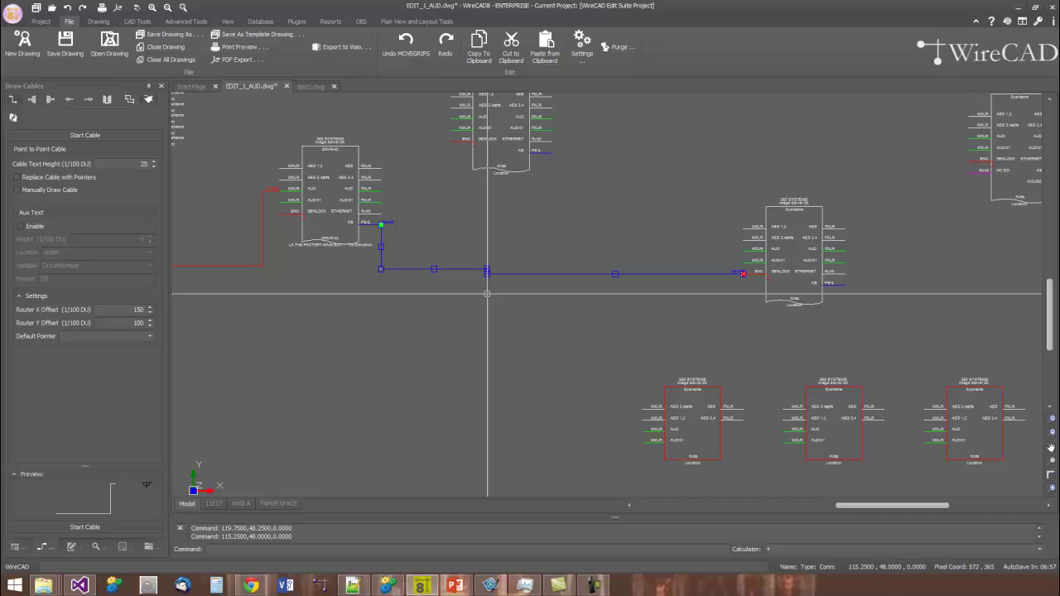
click(386, 270)
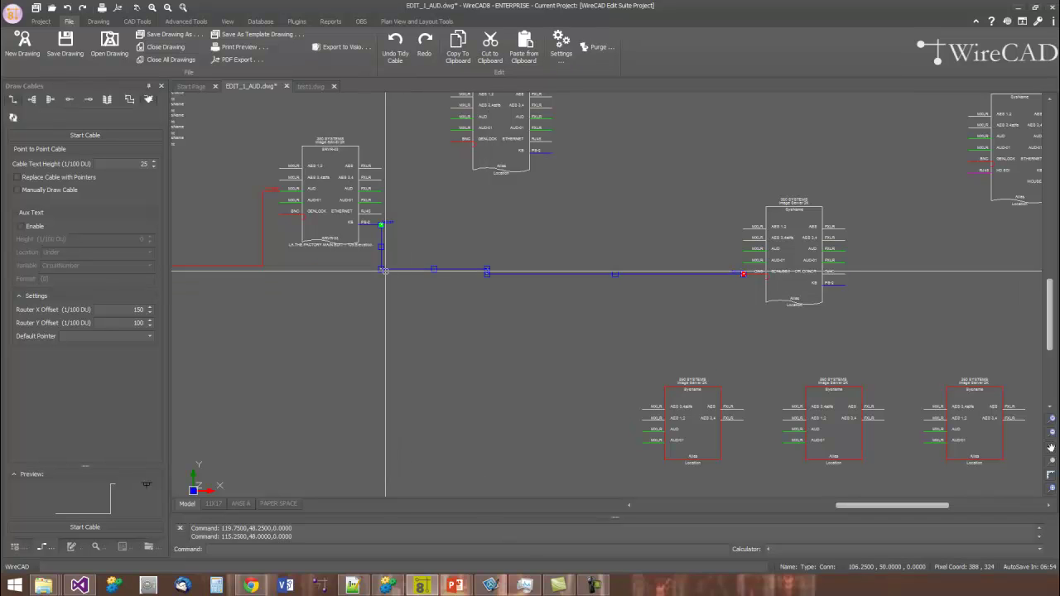
click(434, 270)
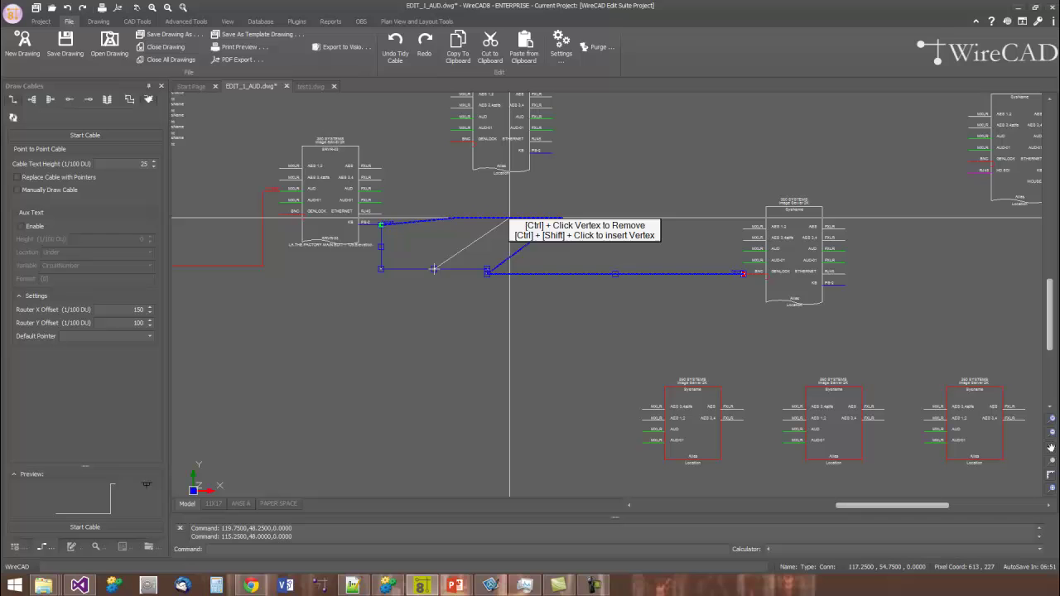
click(509, 219)
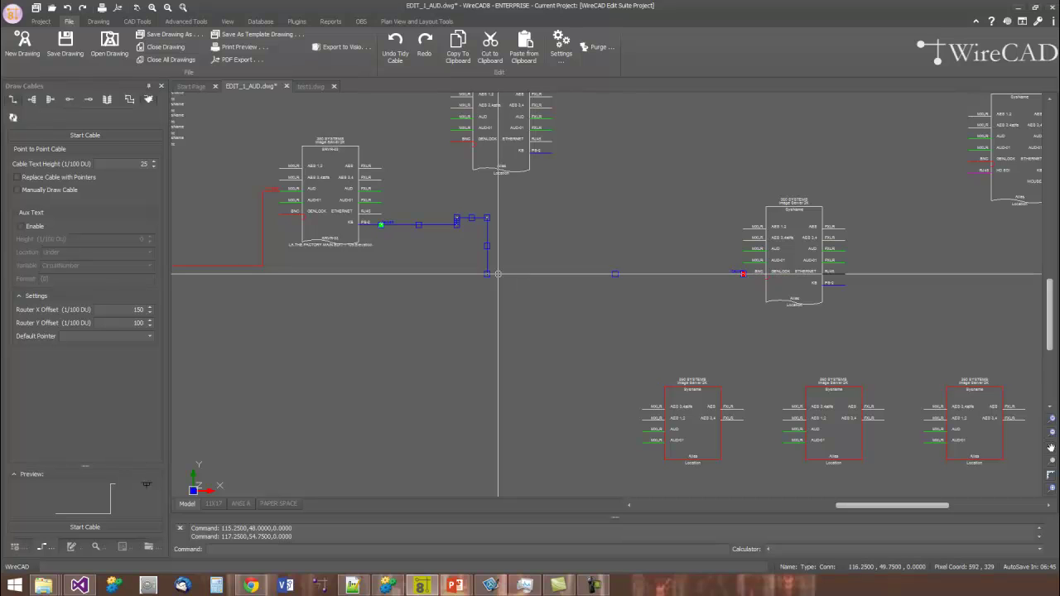
Square off the blue cable's whole path from its right-click editing menu.
right_click(520, 272)
mouse_move(580, 309)
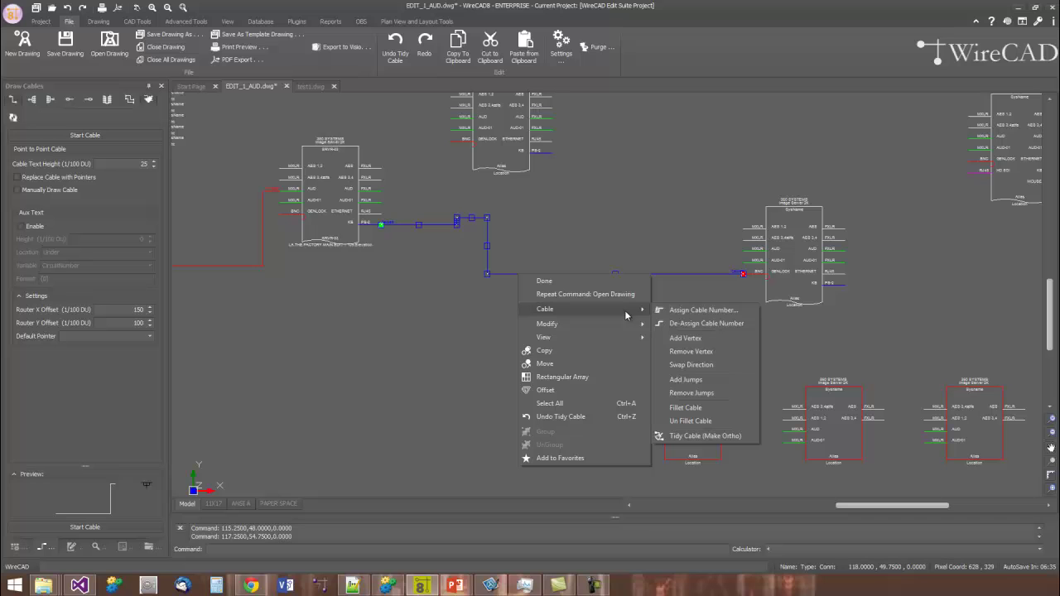
click(704, 435)
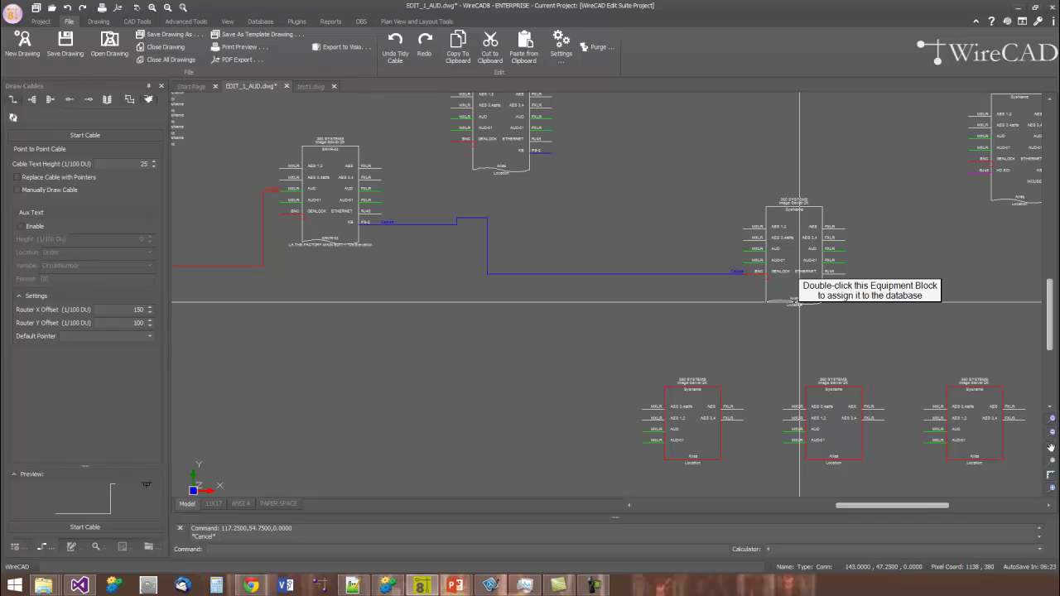
Move the lower server block left and reshape the cable into a diagonal crossing run.
drag(767, 303, 664, 313)
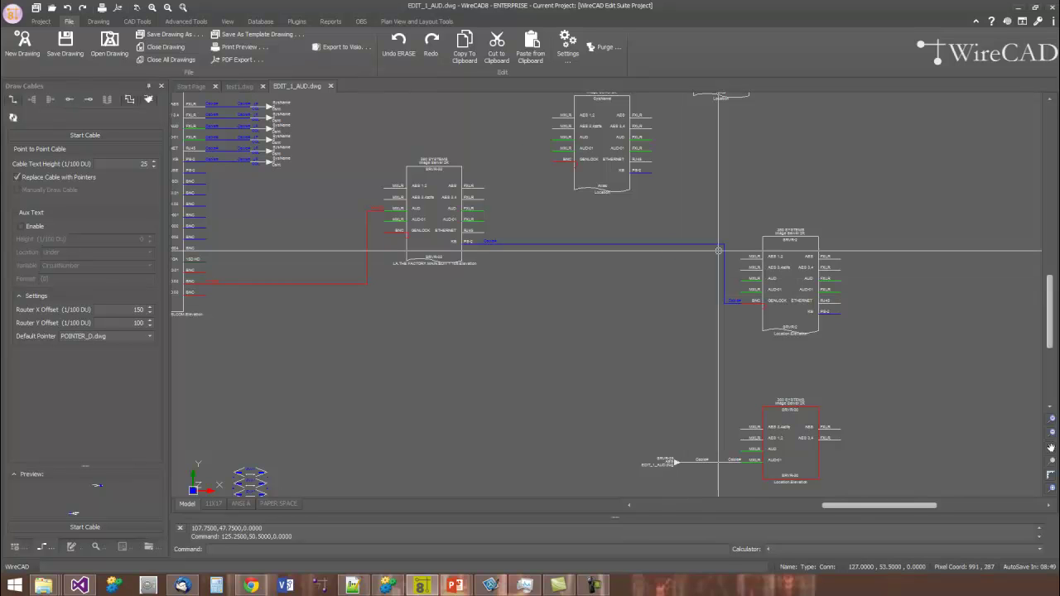
scroll(719, 250, up, 2)
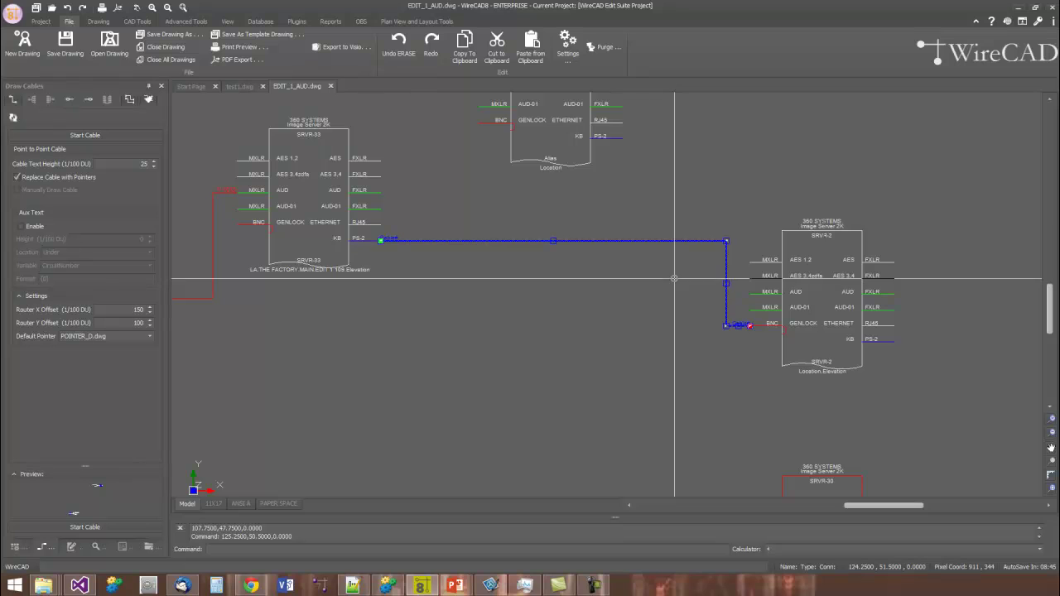
ctrl+click(726, 241)
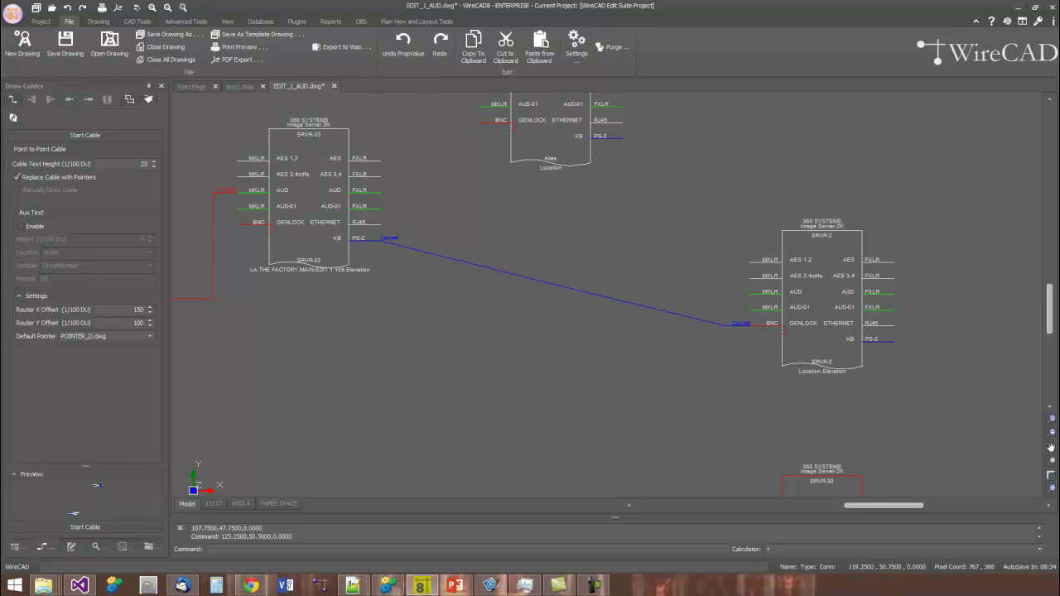
drag(595, 293, 588, 263)
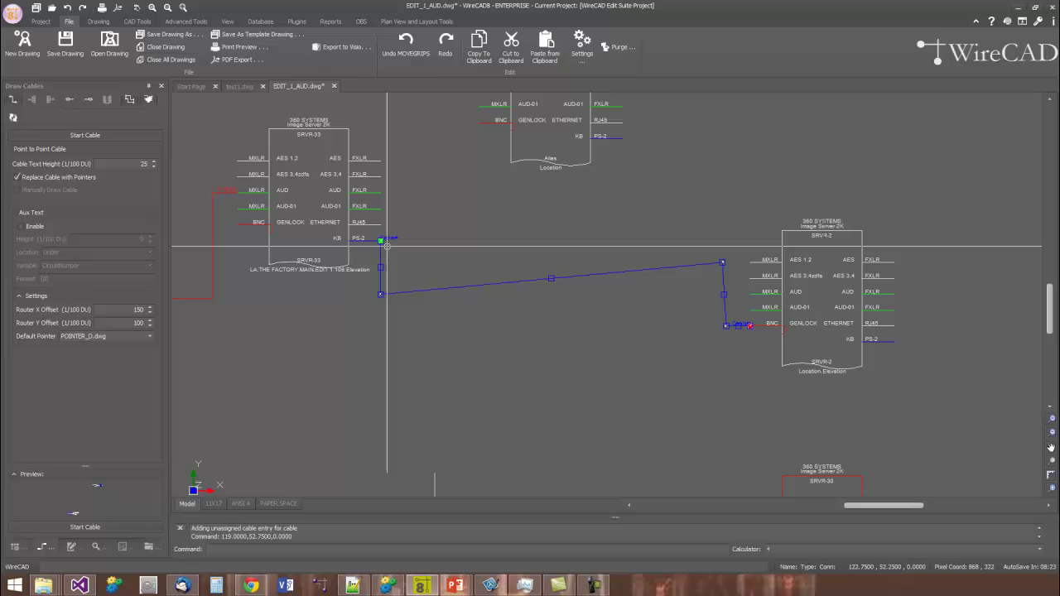
Toggle Tidy Cables, enable Manually Draw Cable, and start a cable at the ETHERNET connector.
click(148, 100)
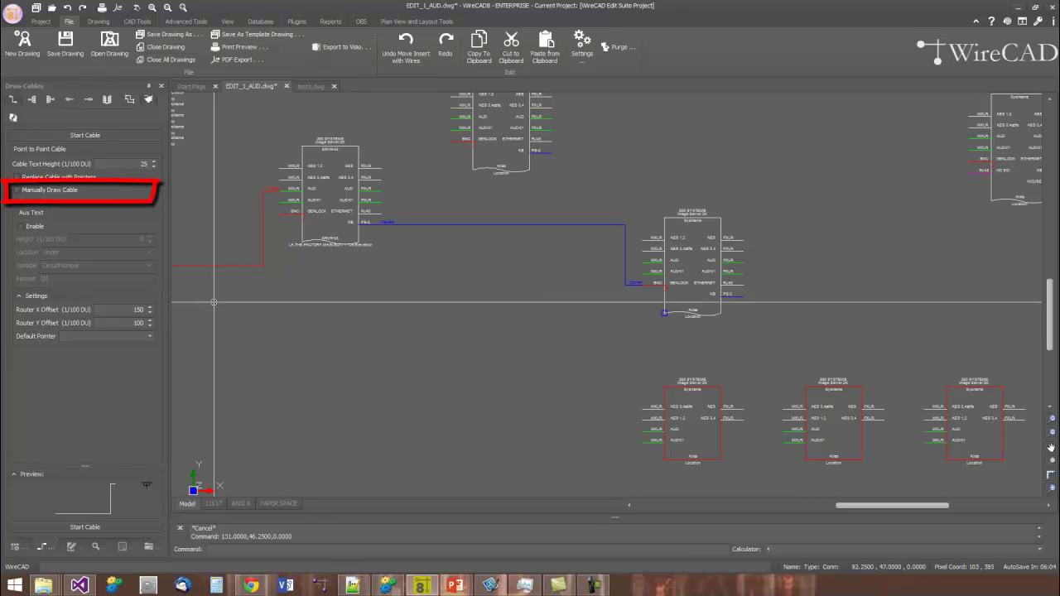
click(17, 190)
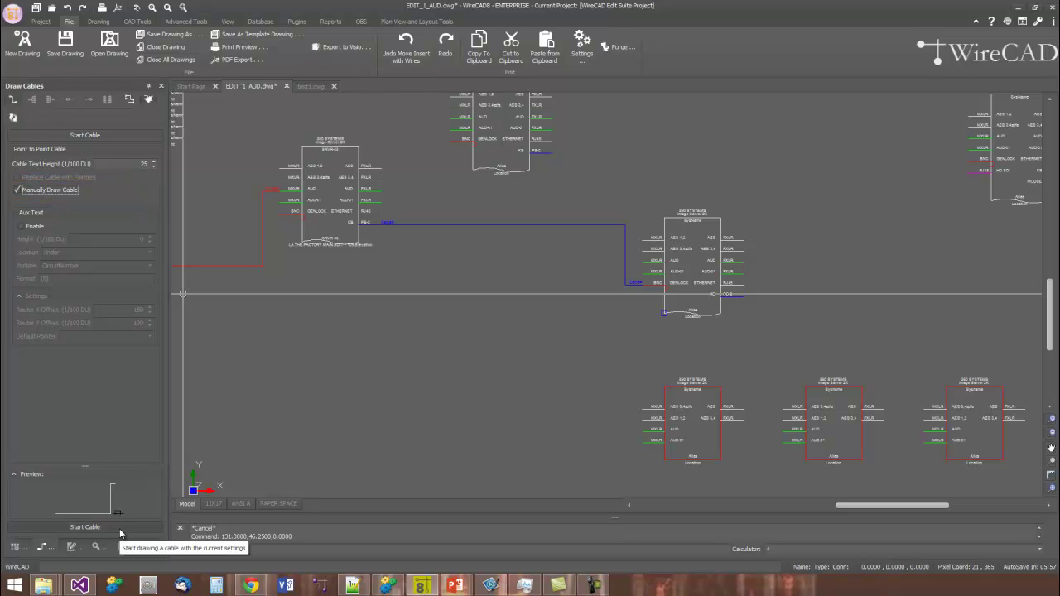
click(91, 527)
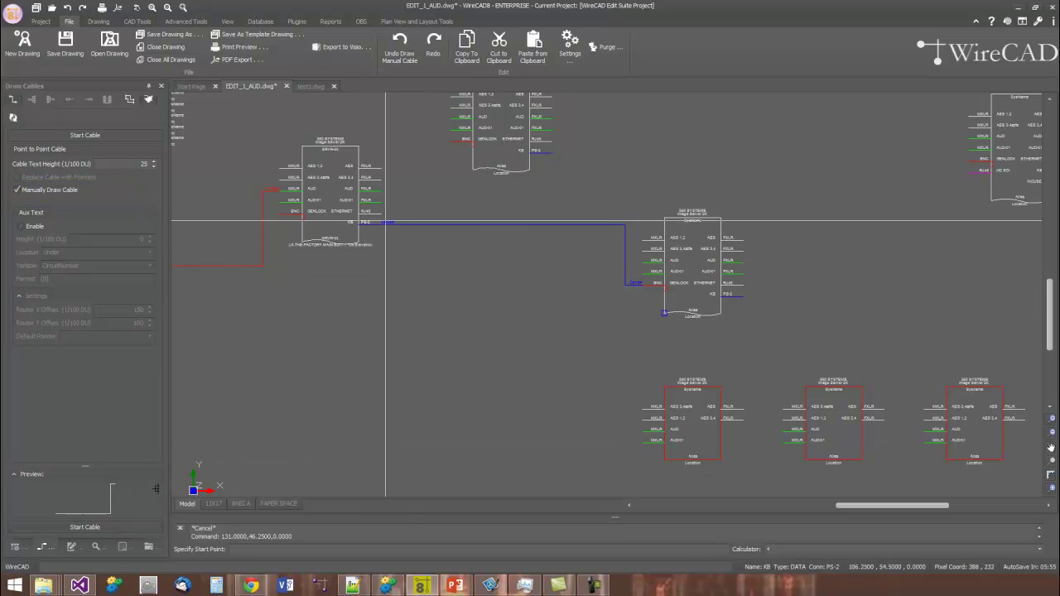
click(381, 214)
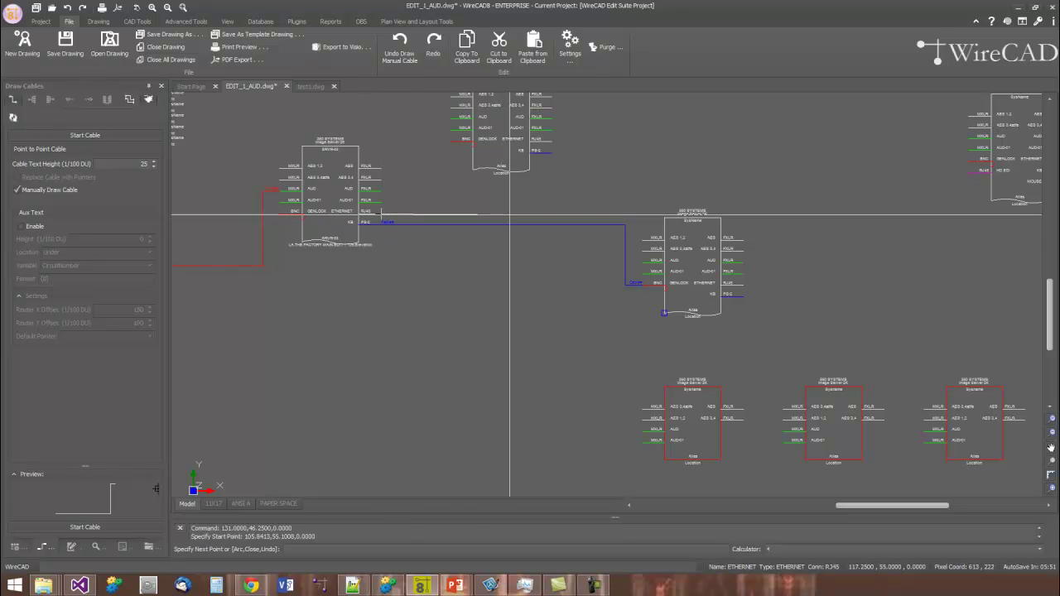
Place zigzag bend points down to the lower red block's AUD input and finish the cable.
click(508, 290)
click(412, 303)
click(425, 398)
click(533, 372)
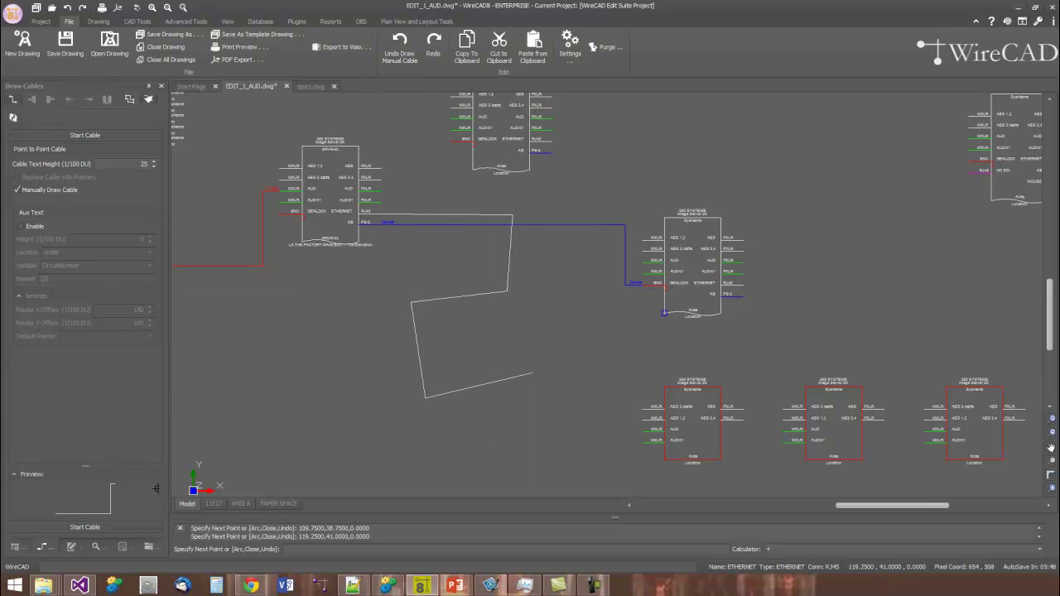
click(535, 445)
click(639, 433)
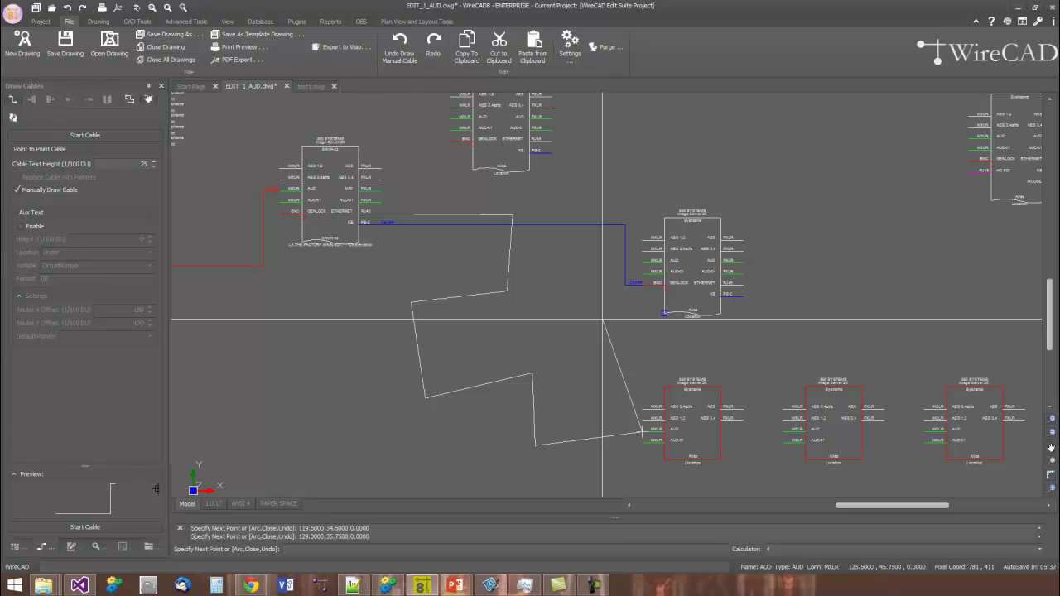
key(Escape)
key(Return)
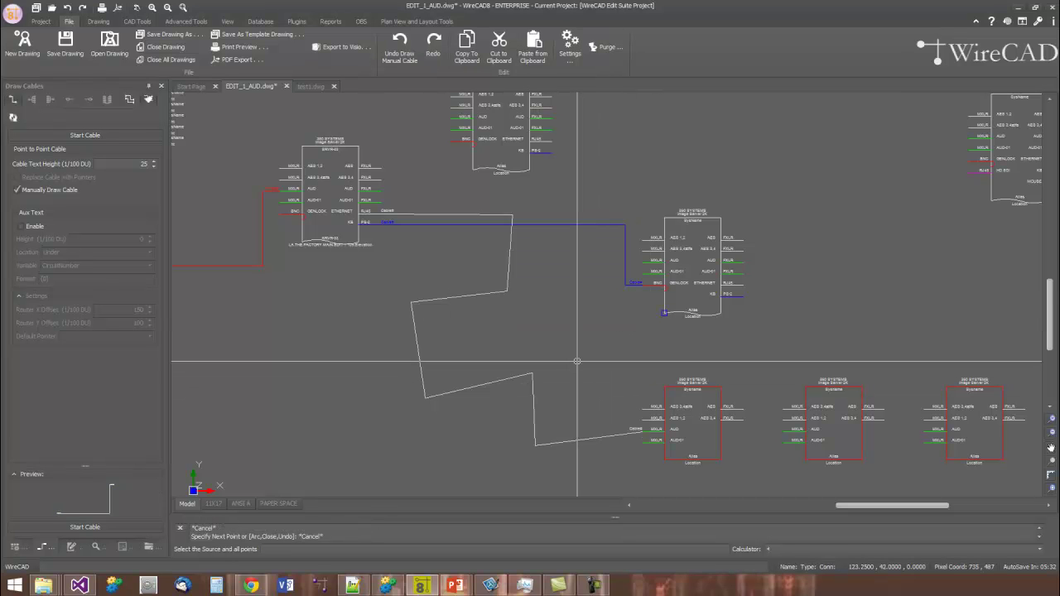
key(ctrl+z)
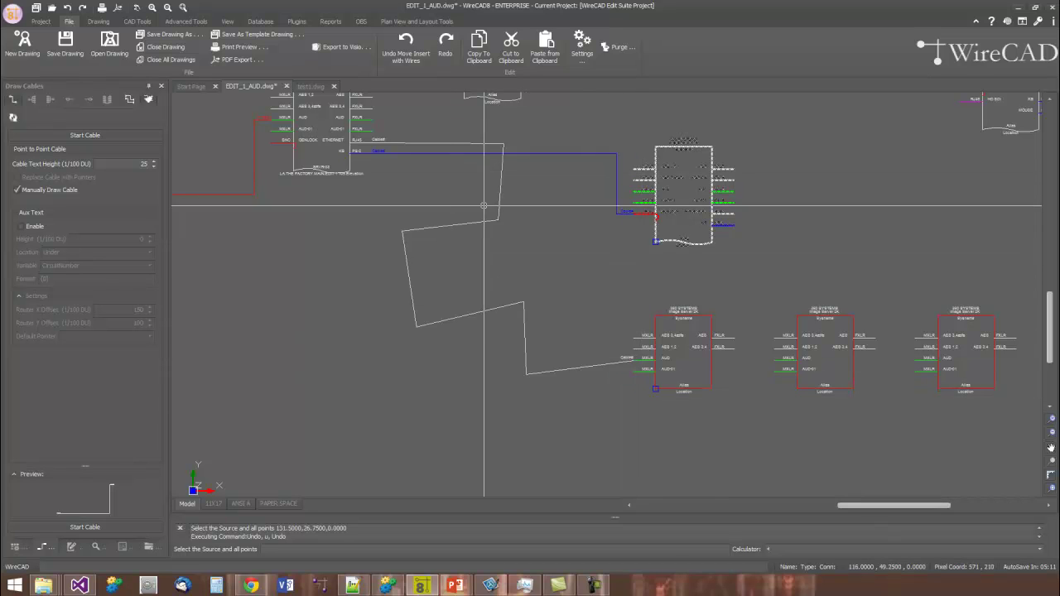
Move the lower red block down, enable Avoid Other Cables, and disable manual drawing so the cable autoroutes.
click(655, 389)
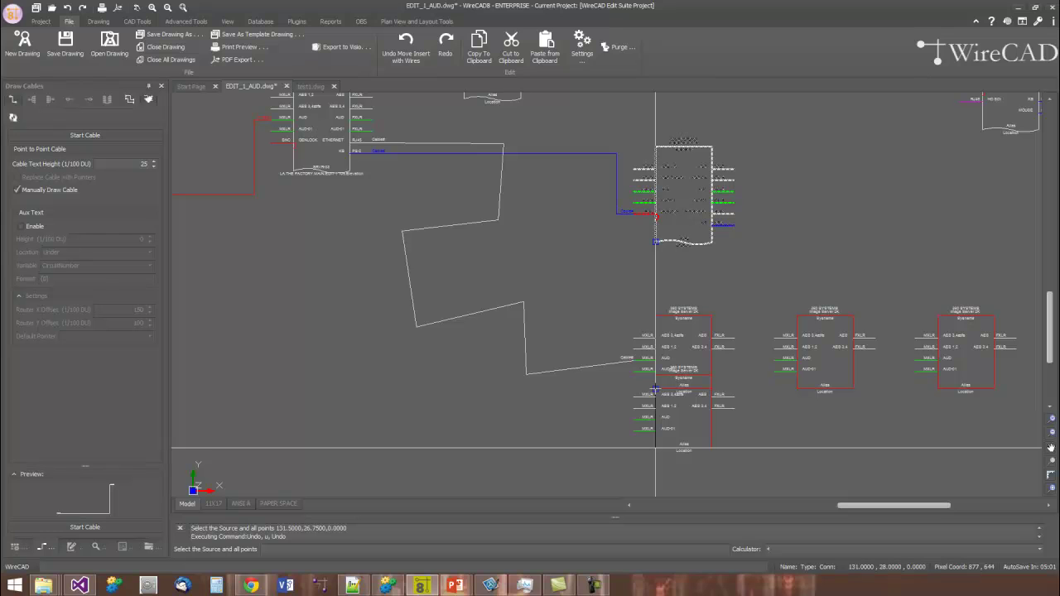
click(655, 389)
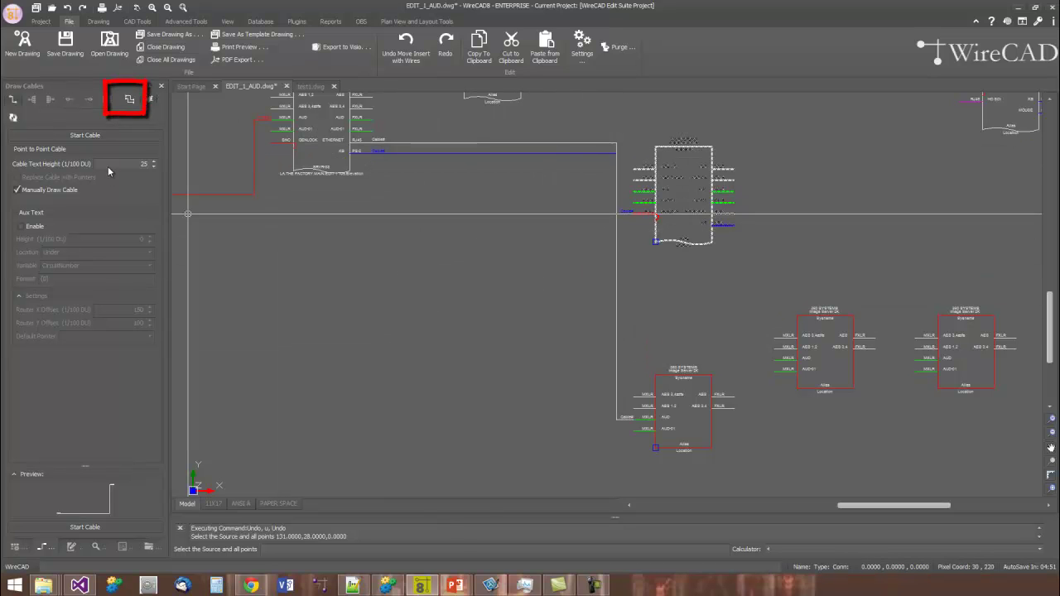
click(130, 101)
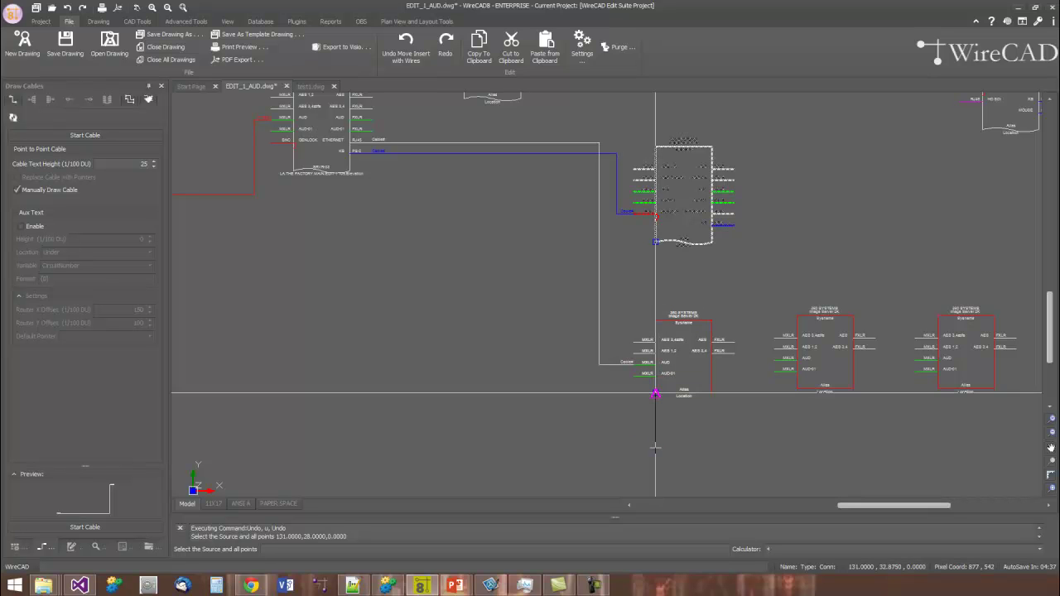
click(64, 190)
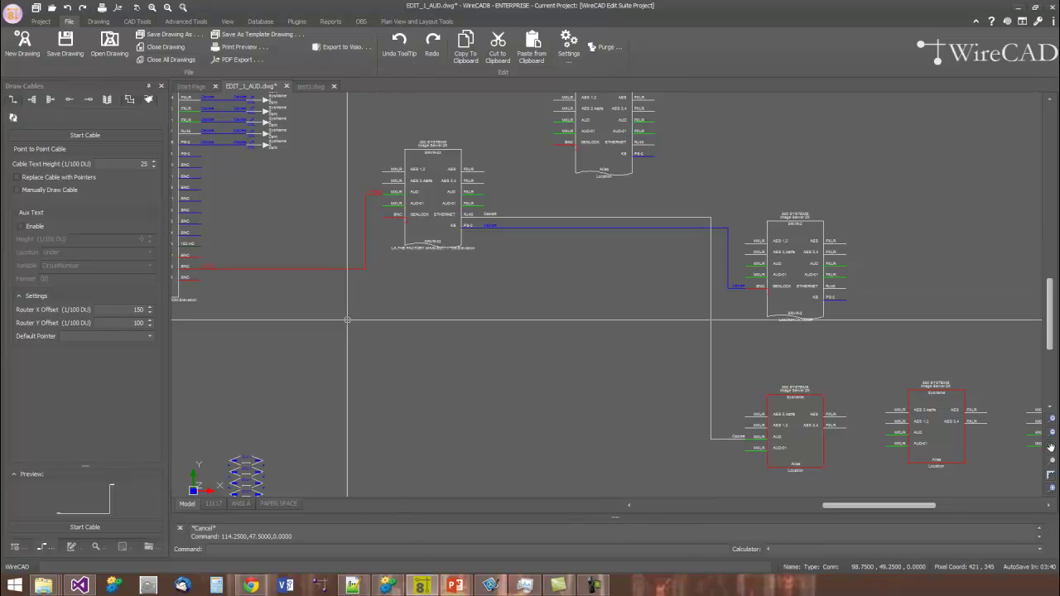
Enable Replace Cable with Pointers and choose POINTER_D.dwg as the default pointer.
click(35, 181)
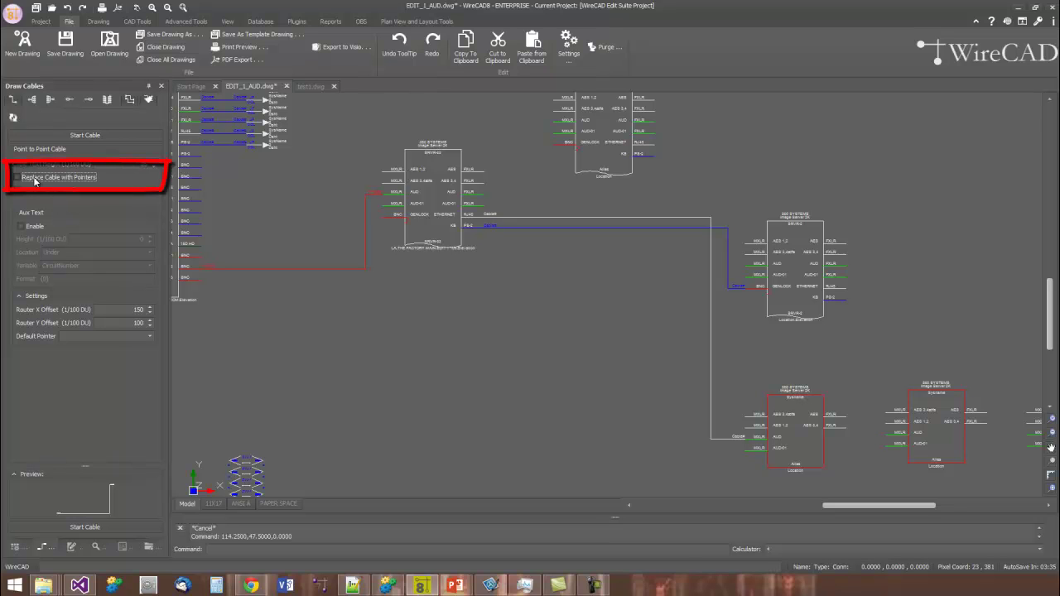
click(35, 182)
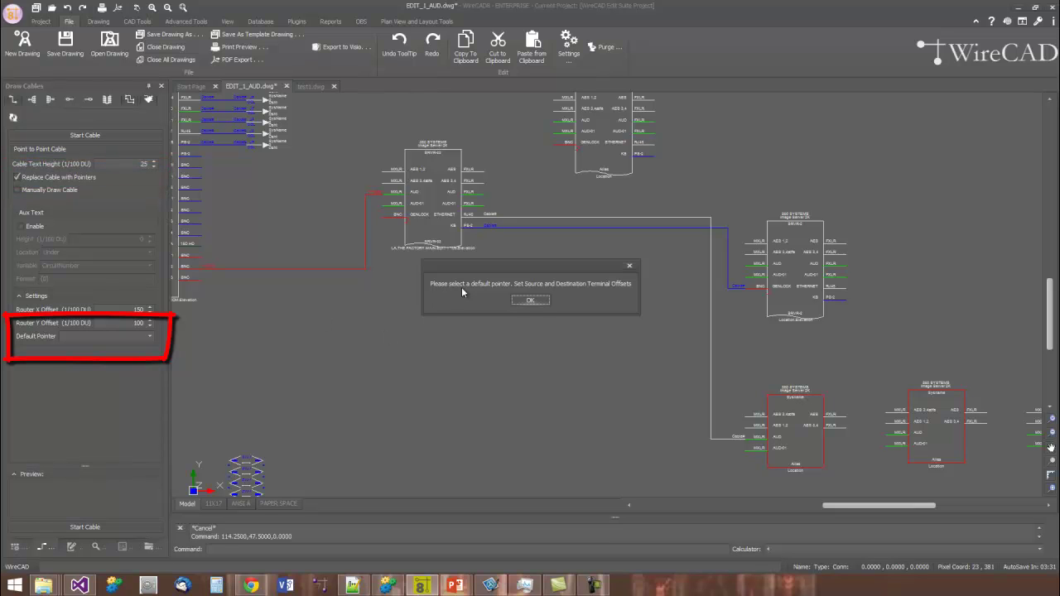
click(530, 300)
click(133, 336)
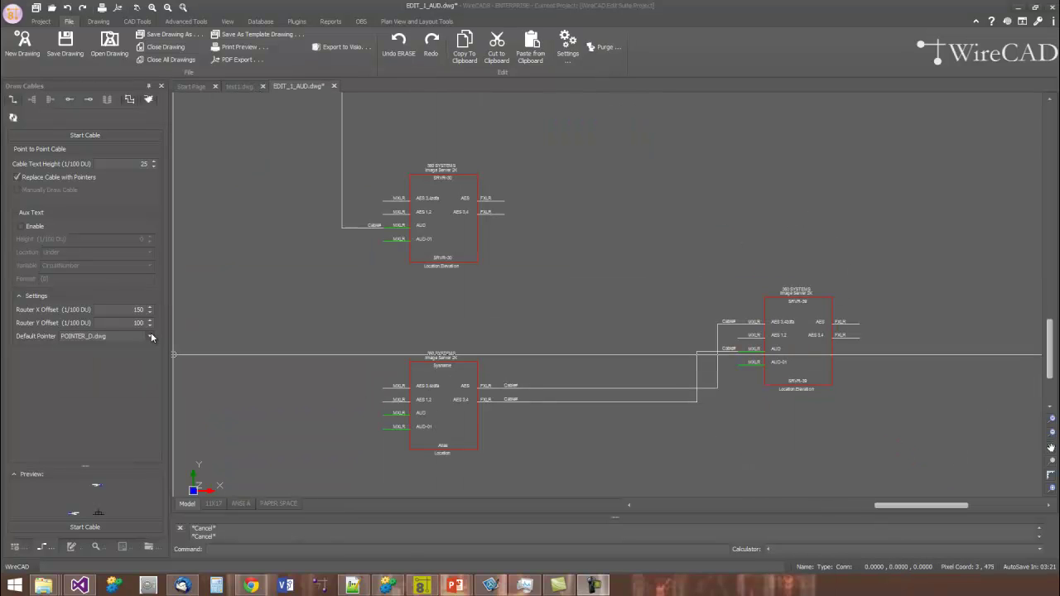
click(149, 336)
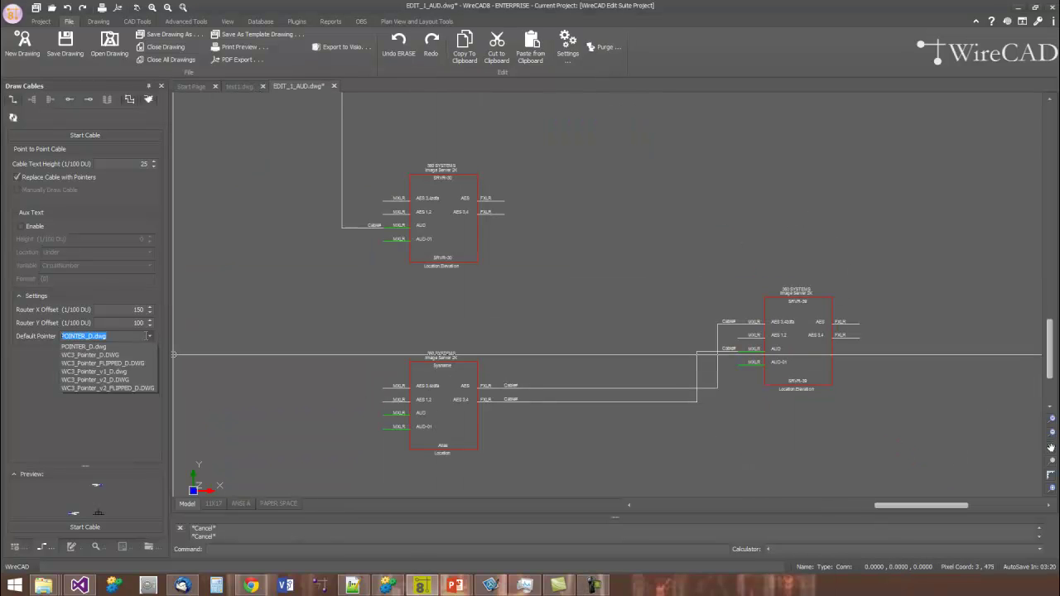
click(113, 348)
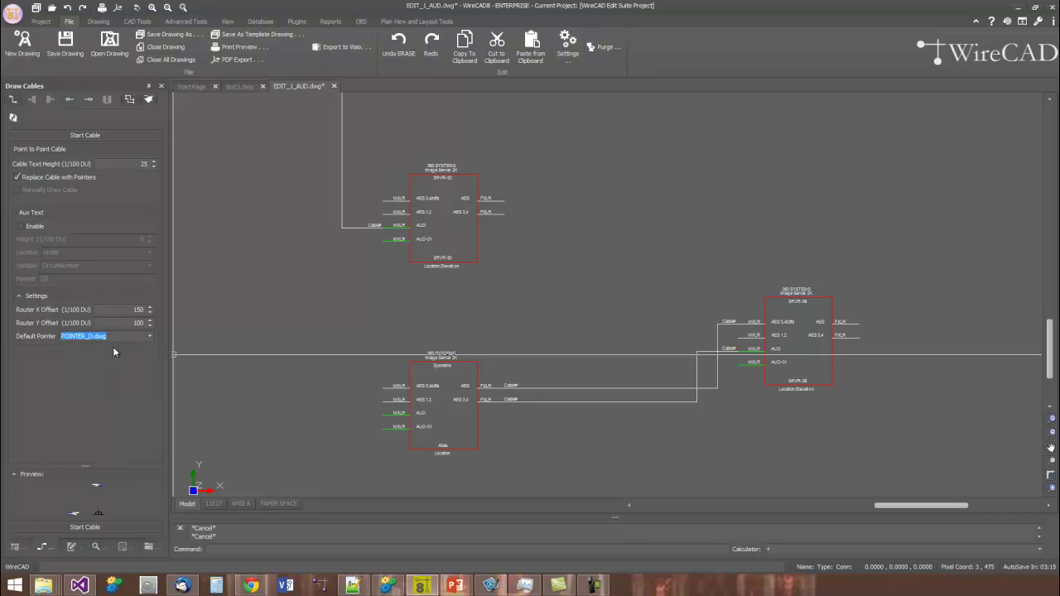
Cycle through the cable modes and return to Point to Point Cable.
click(70, 99)
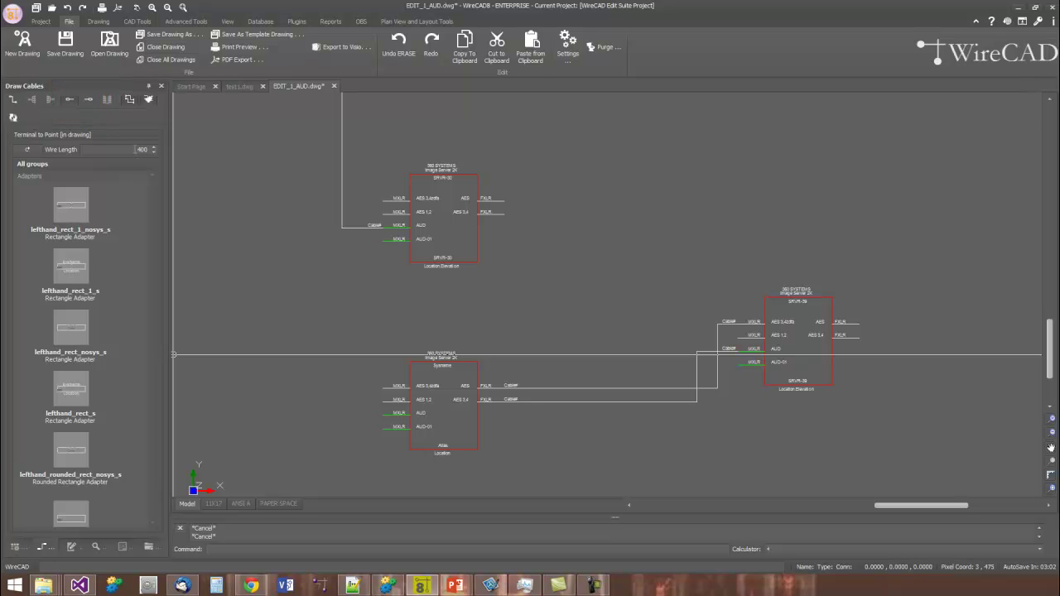
click(89, 100)
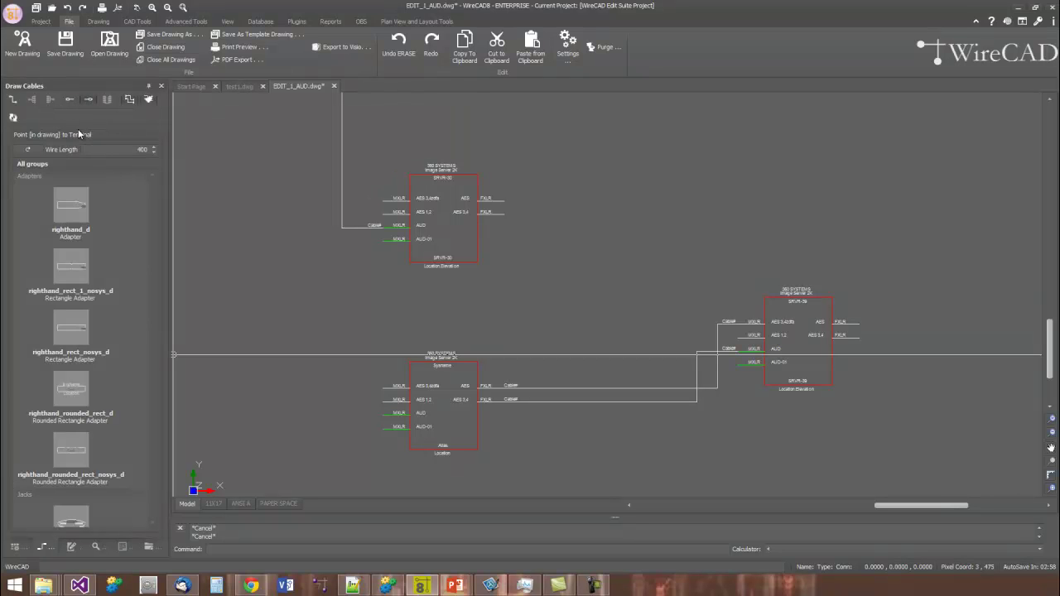
click(12, 99)
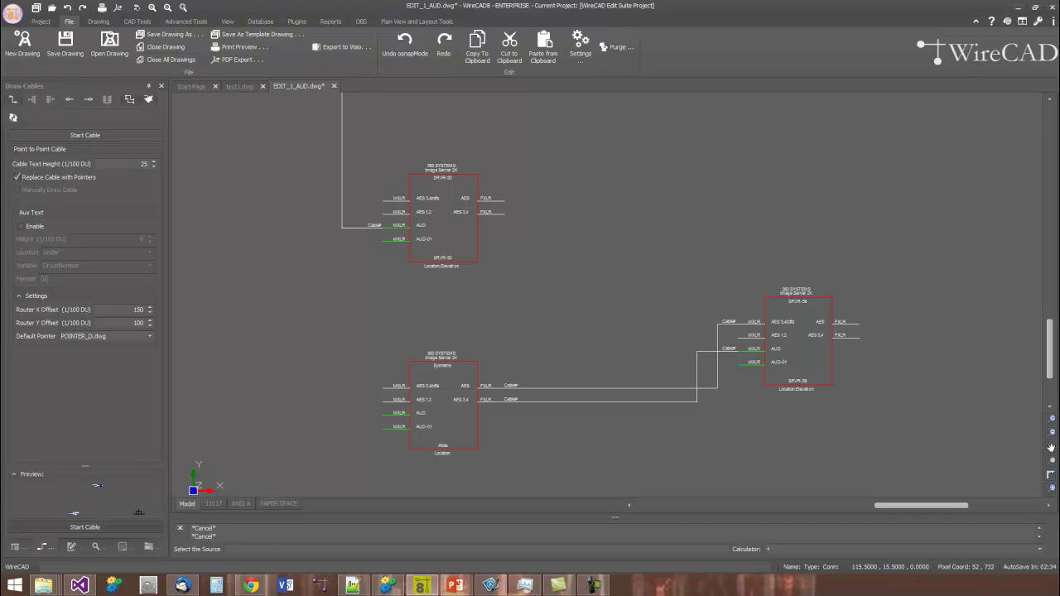
Connect SRVR-39's AES FXLR output to SRVR-30's AUD-01 as linked pointers, then zoom to their labels.
click(859, 325)
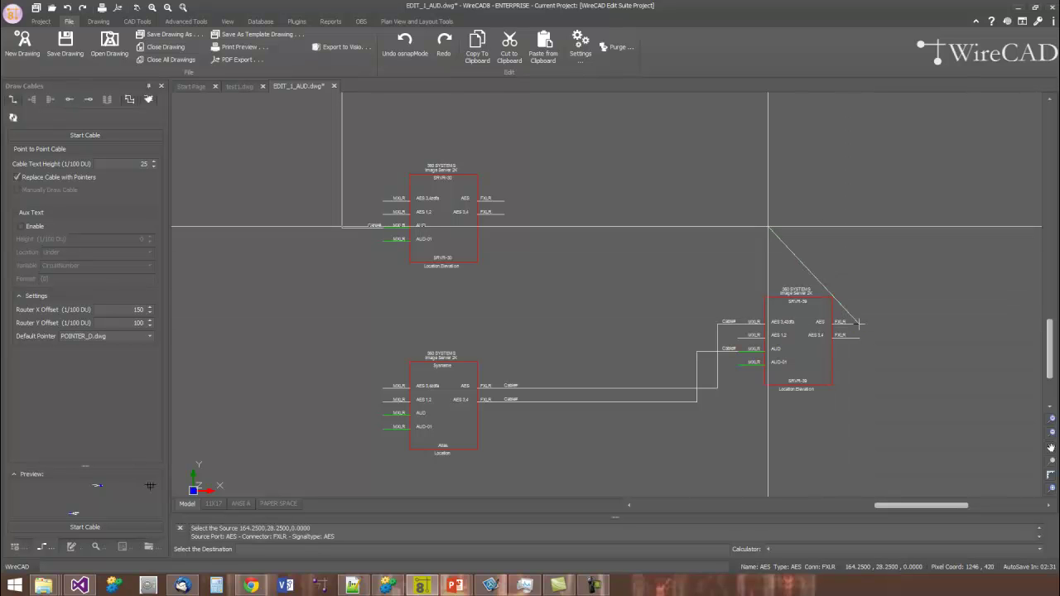
click(383, 241)
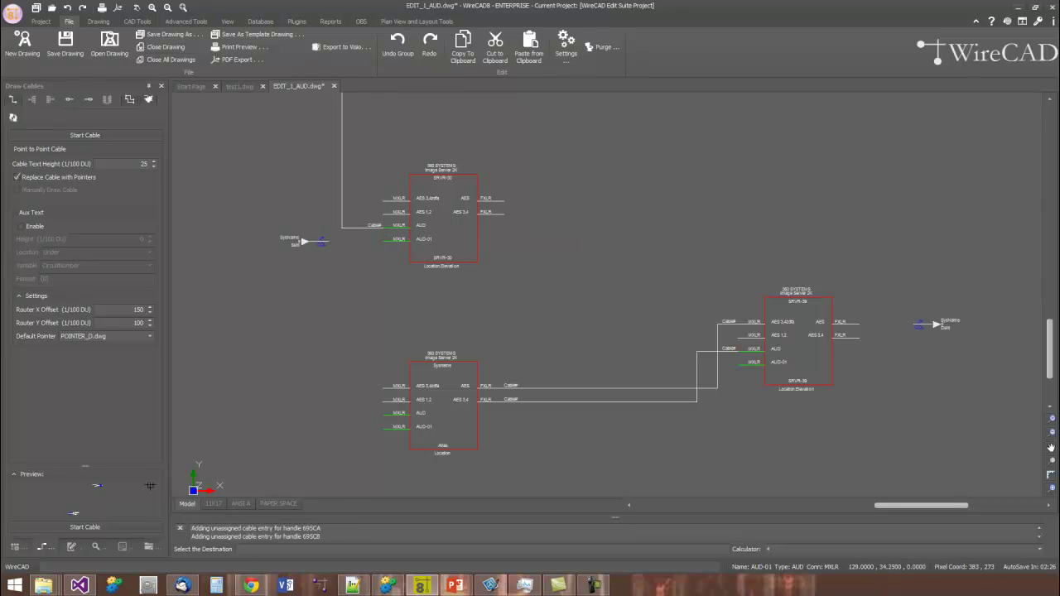
key(Return)
middle_drag(907, 357, 829, 338)
scroll(747, 295, up, 5)
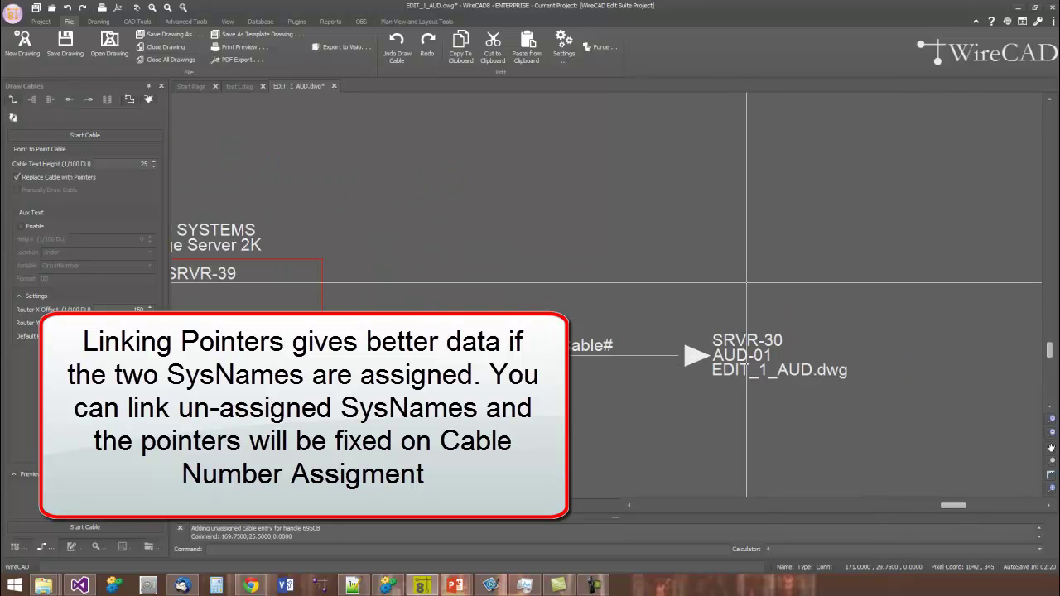
mouse_move(747, 295)
middle_down()
mouse_move(698, 250)
mouse_move(679, 201)
middle_up()
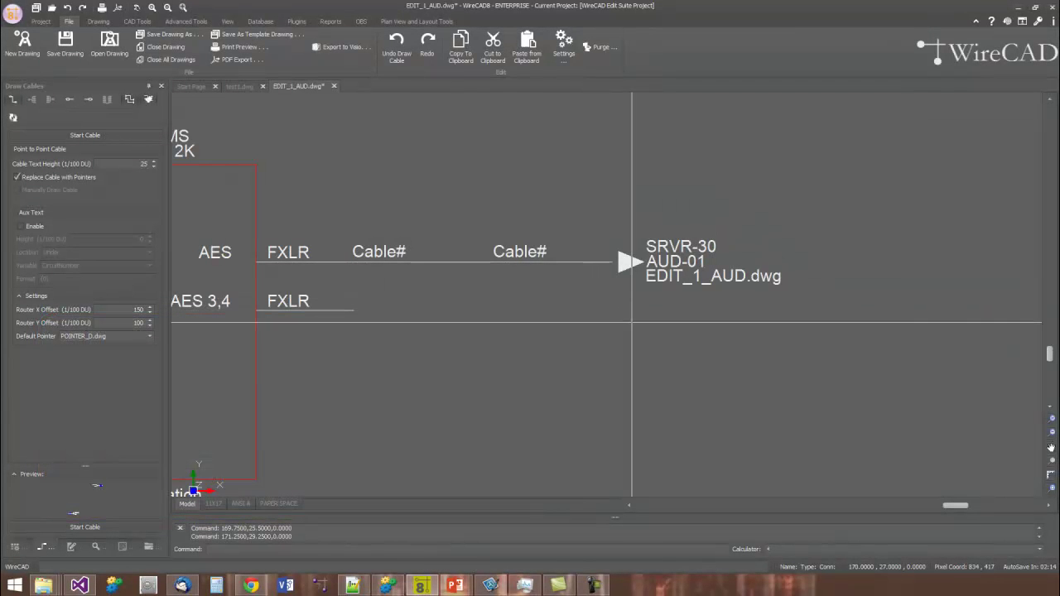
Jump between the linked SRVR-39 AES and SRVR-30 AUD-01 pointers, then bring SRVR-39 into view.
key(Escape)
key(Escape)
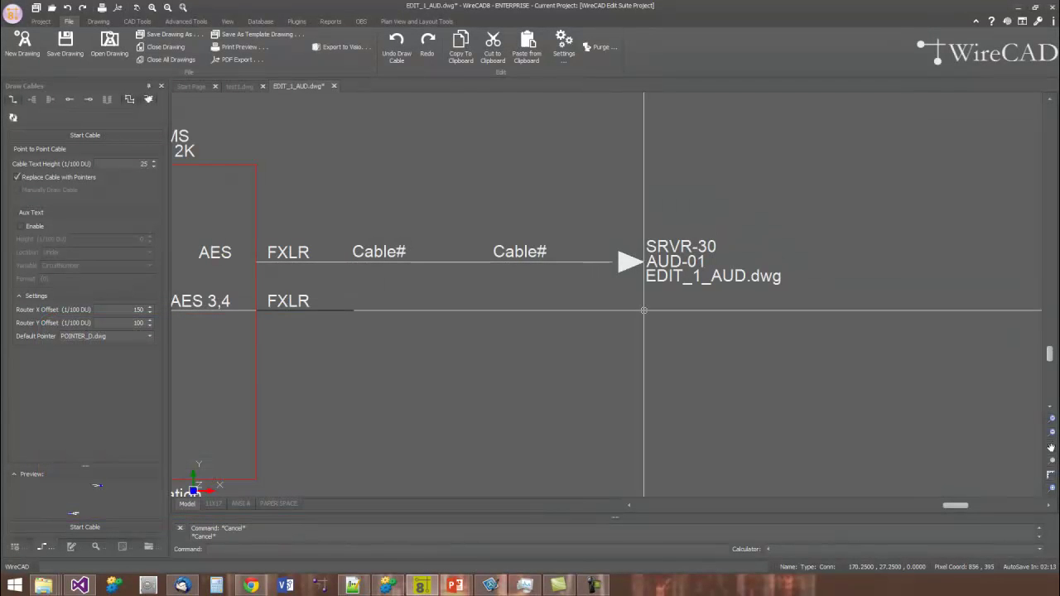
ctrl+double_click(692, 262)
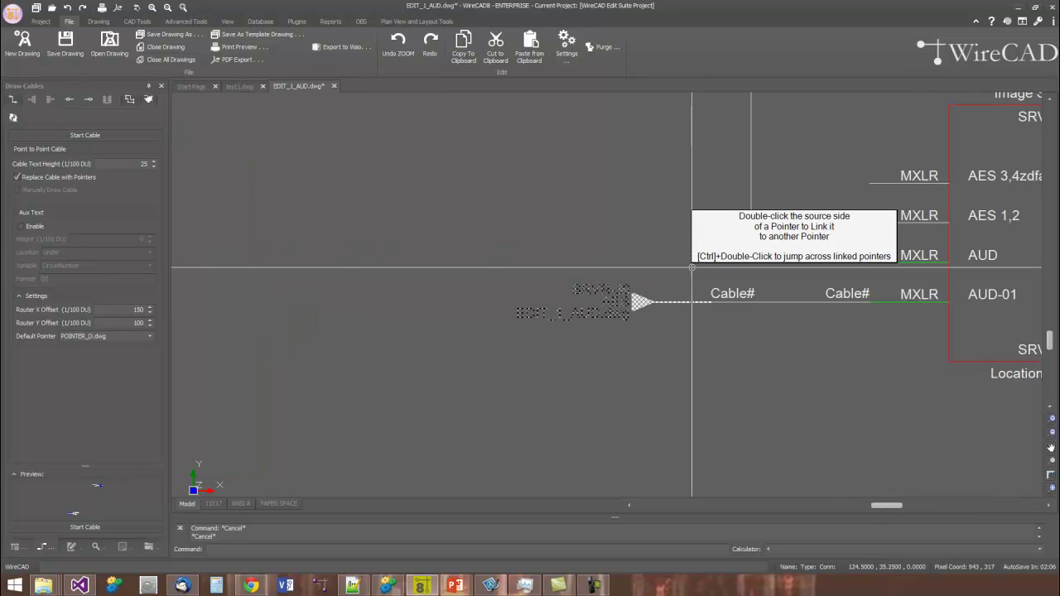
scroll(620, 294, up, 3)
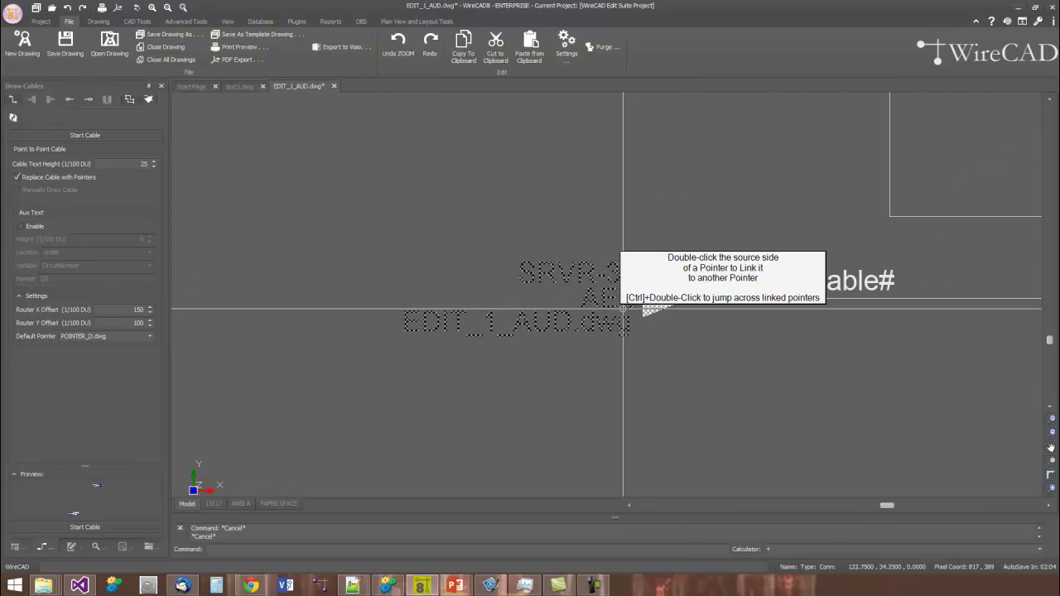
key(Escape)
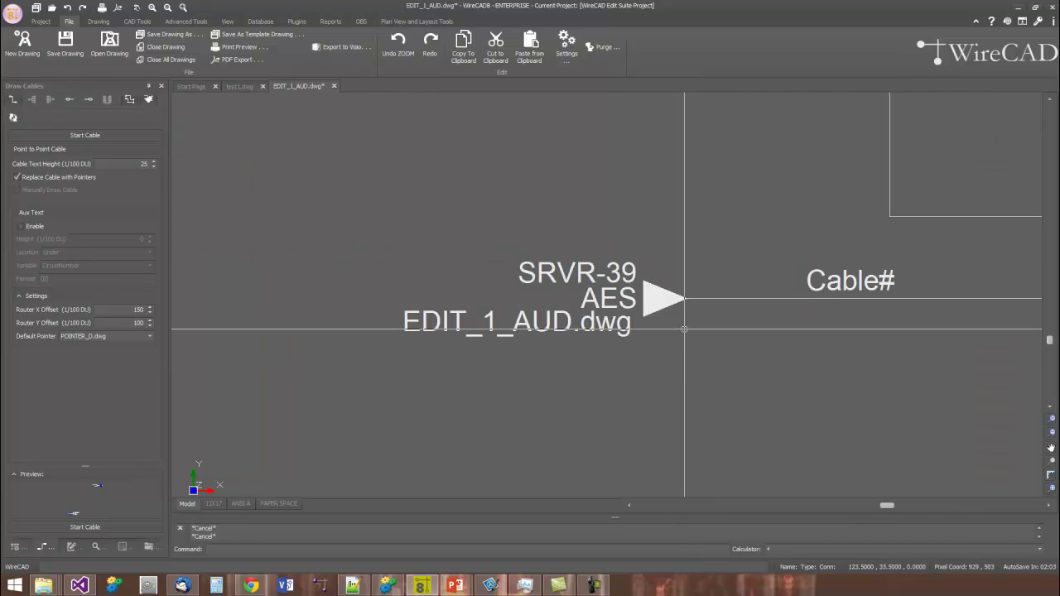
ctrl+double_click(644, 308)
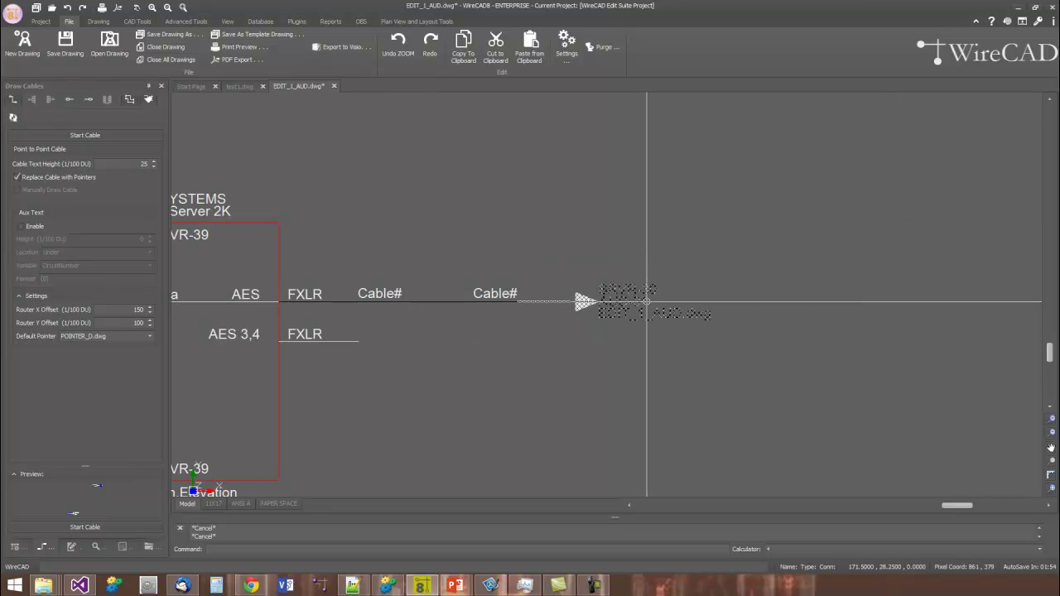
key(Escape)
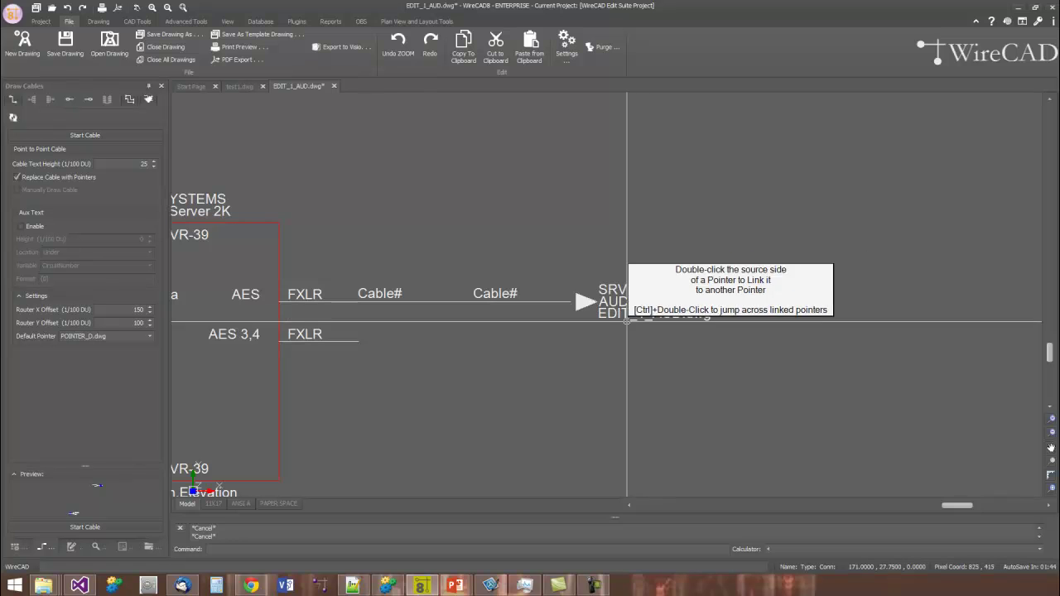
middle_drag(558, 360, 701, 349)
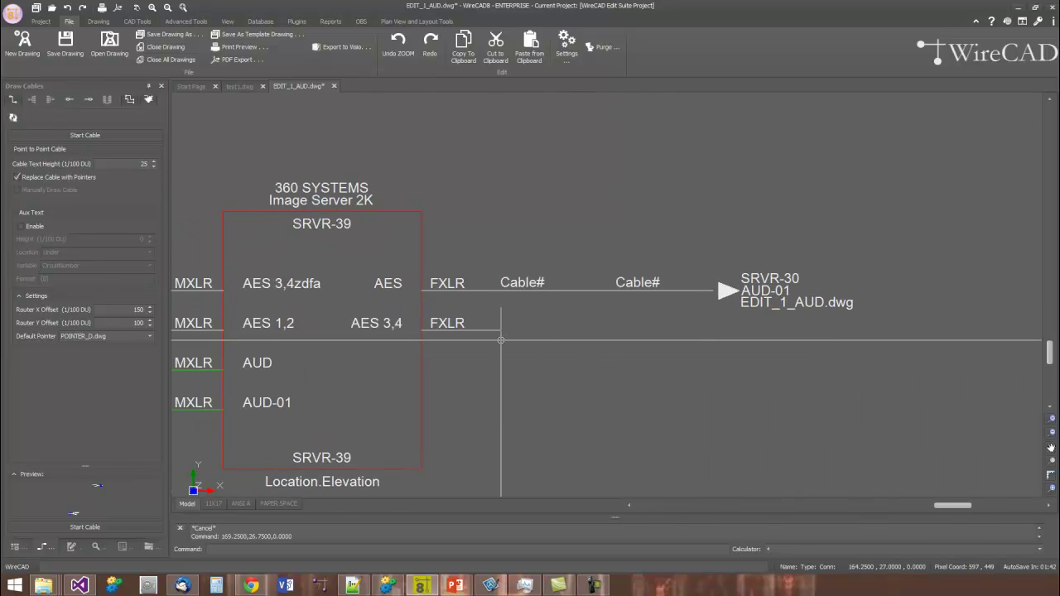
Bring the SRVR-2 block into view and turn off 'Replace Cable with Pointers'.
scroll(492, 351, down, 3)
middle_drag(473, 350, 732, 354)
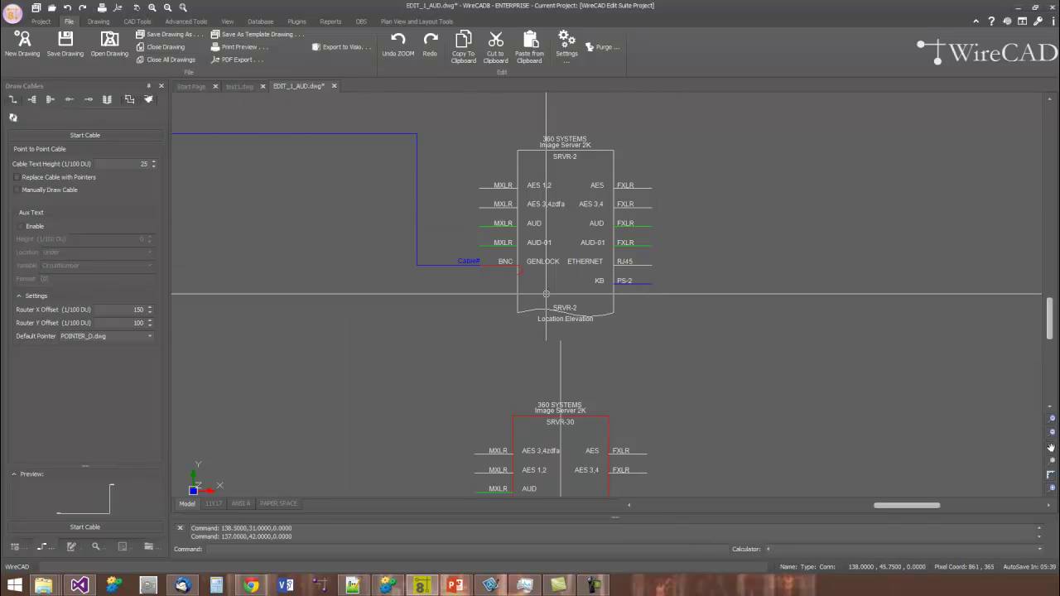
click(146, 178)
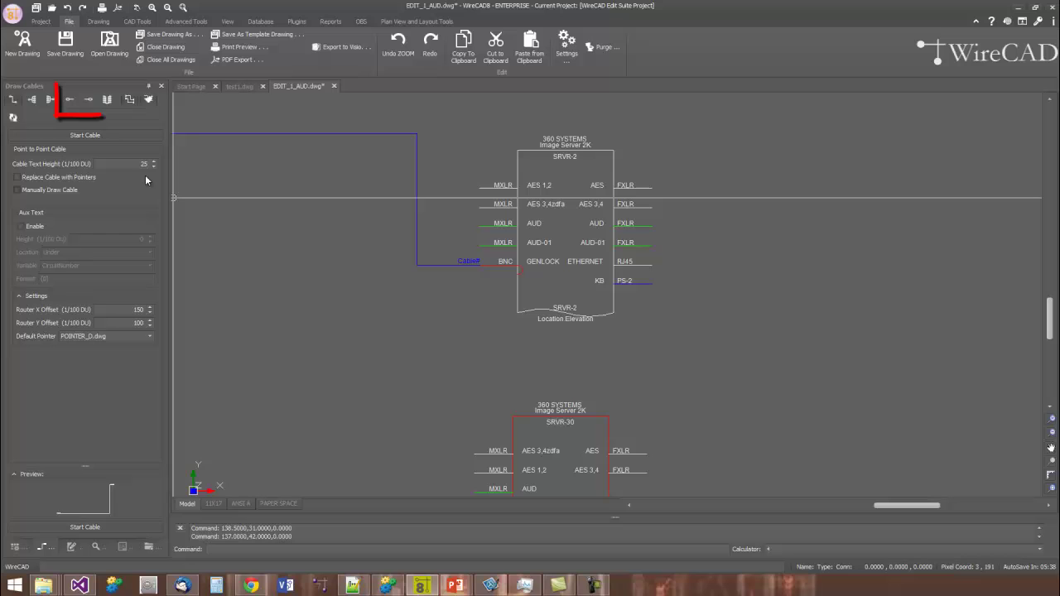
Draw a point-to-terminal cable from a circle splice point to SRVR-2's AES FXLR output.
click(87, 101)
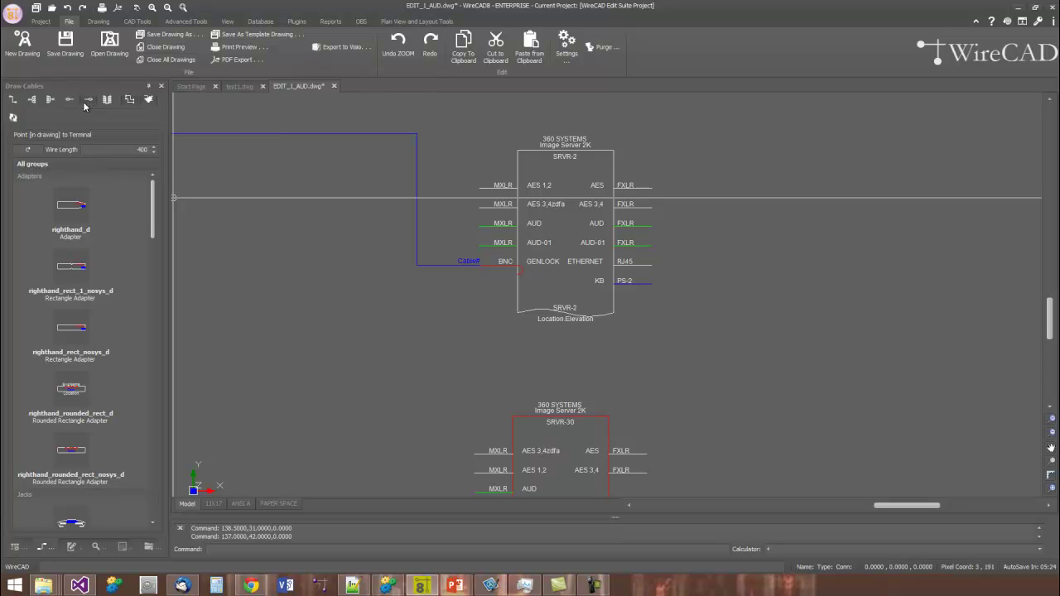
click(69, 100)
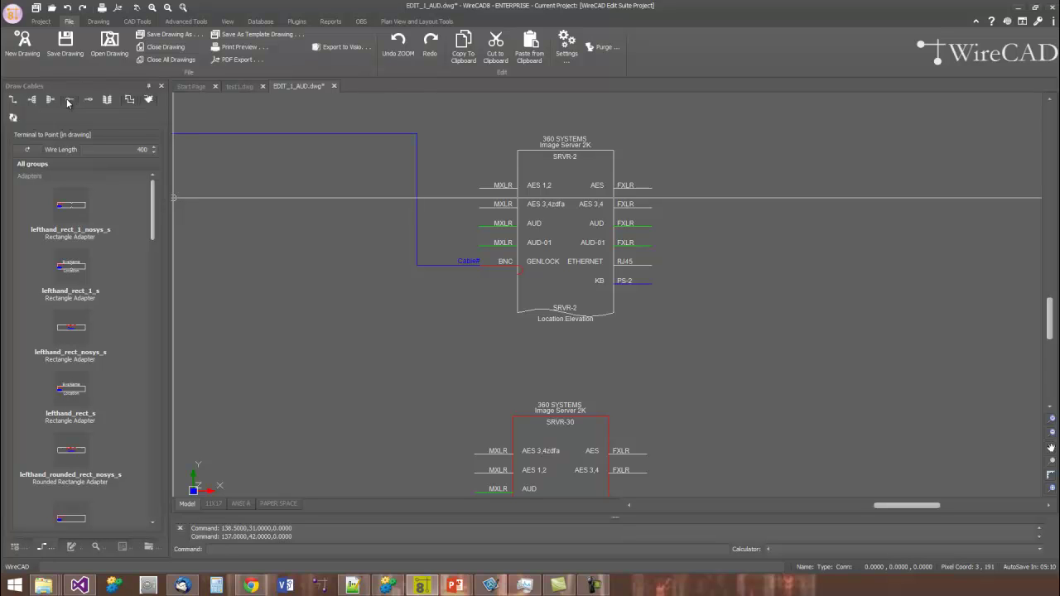
click(69, 100)
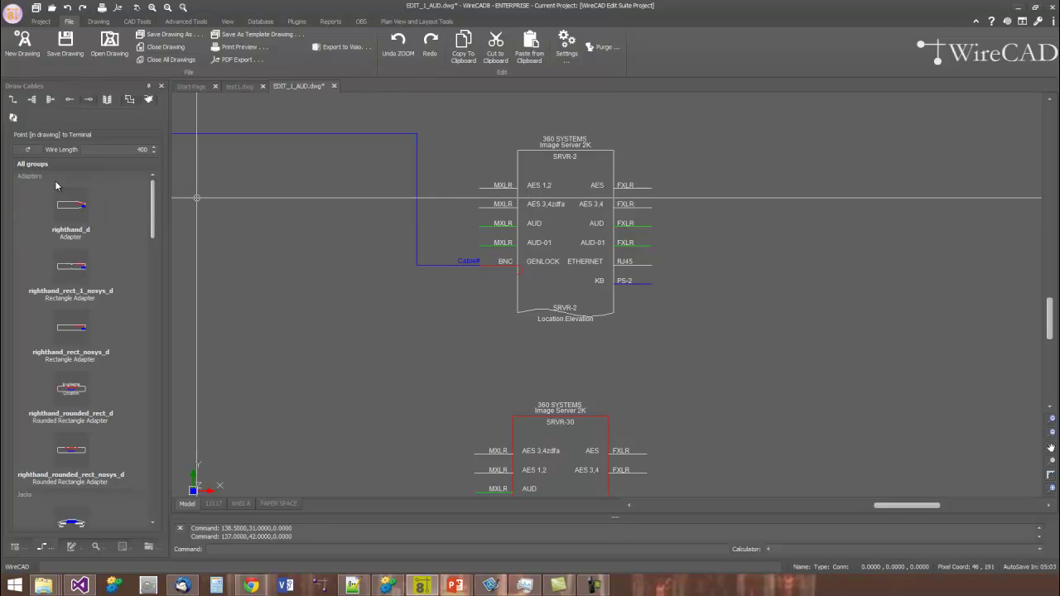
mouse_move(152, 190)
mouse_down()
mouse_move(145, 334)
mouse_move(159, 464)
mouse_move(164, 290)
mouse_move(161, 347)
mouse_up()
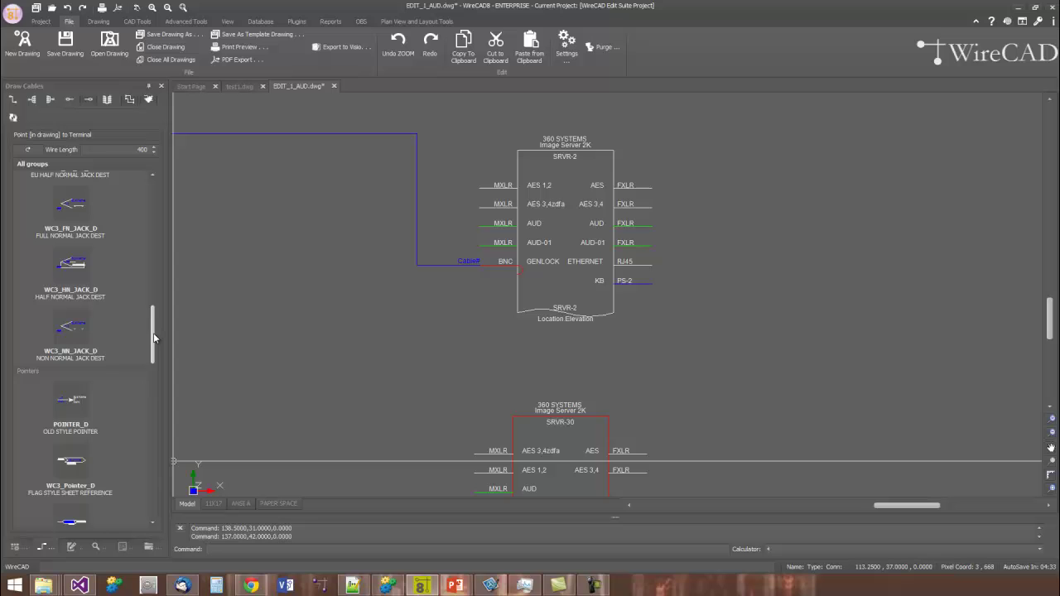
mouse_move(153, 332)
mouse_down()
mouse_move(159, 204)
mouse_move(159, 447)
mouse_up()
mouse_move(66, 298)
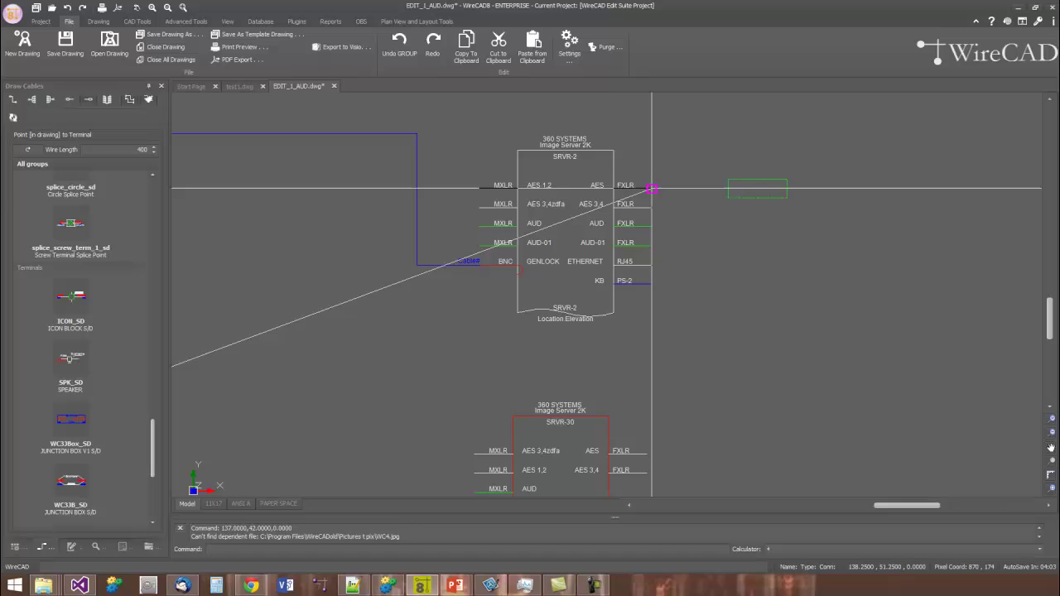
click(652, 189)
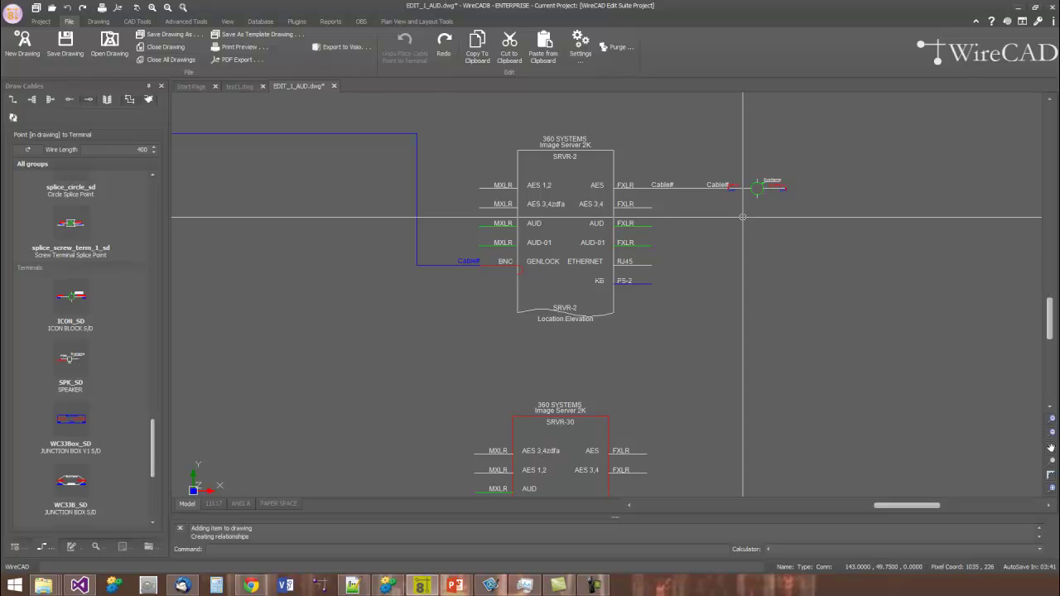
Attach the righthand_d adapter to SRVR-2's AUD-01 FXLR output with a 1/4" TRS end connector.
scroll(71, 404, up, 10)
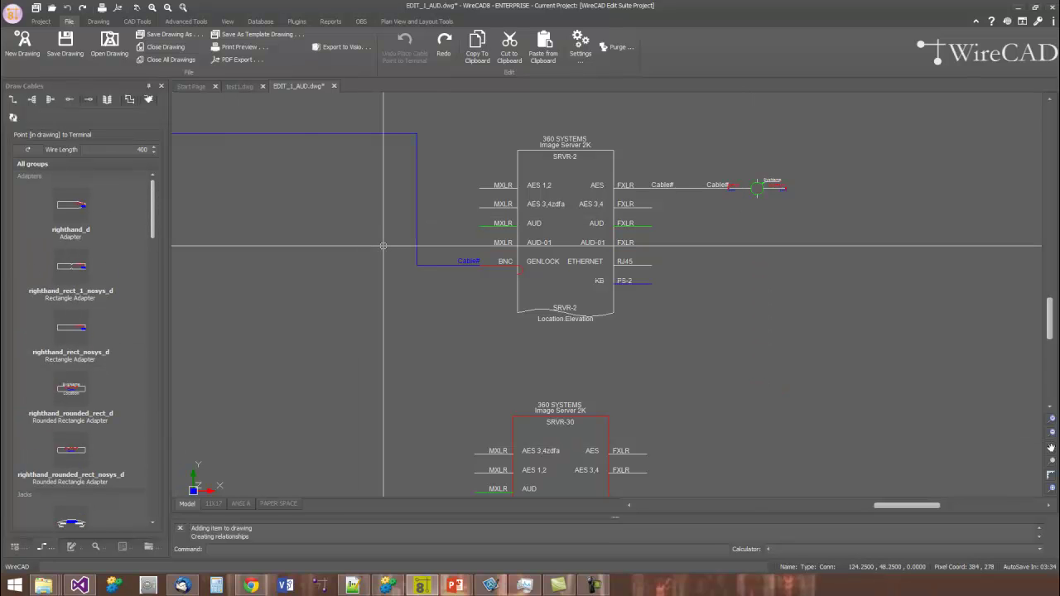
mouse_move(85, 208)
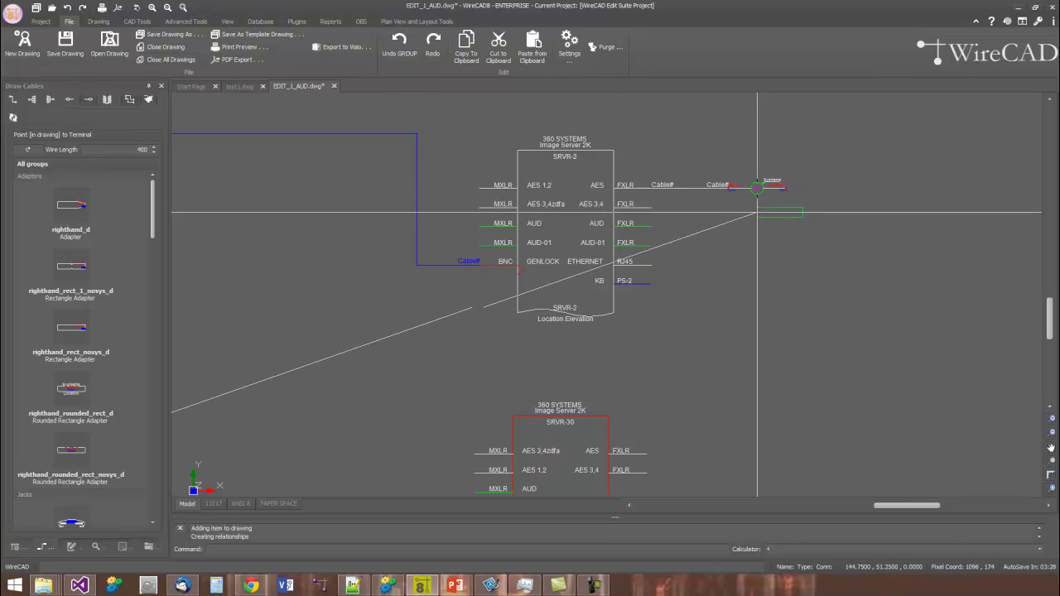
click(652, 246)
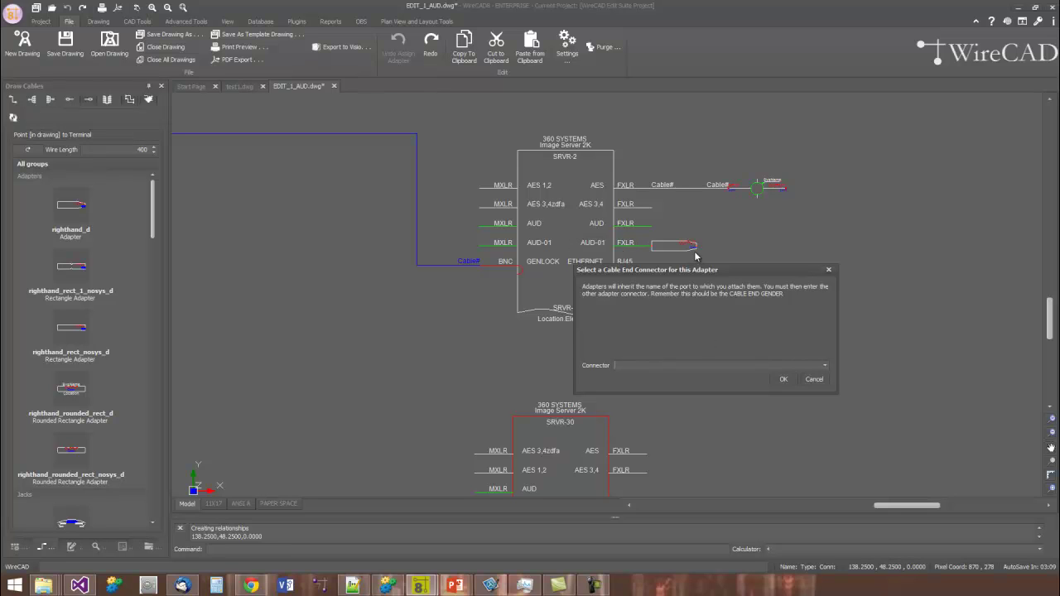
click(825, 367)
click(785, 380)
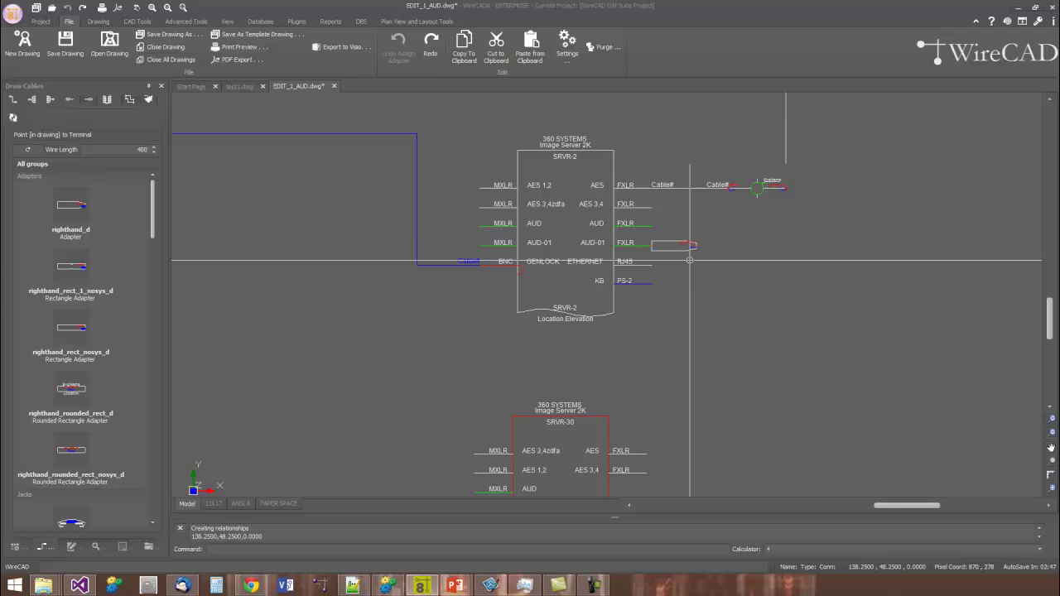
scroll(689, 261, up, 5)
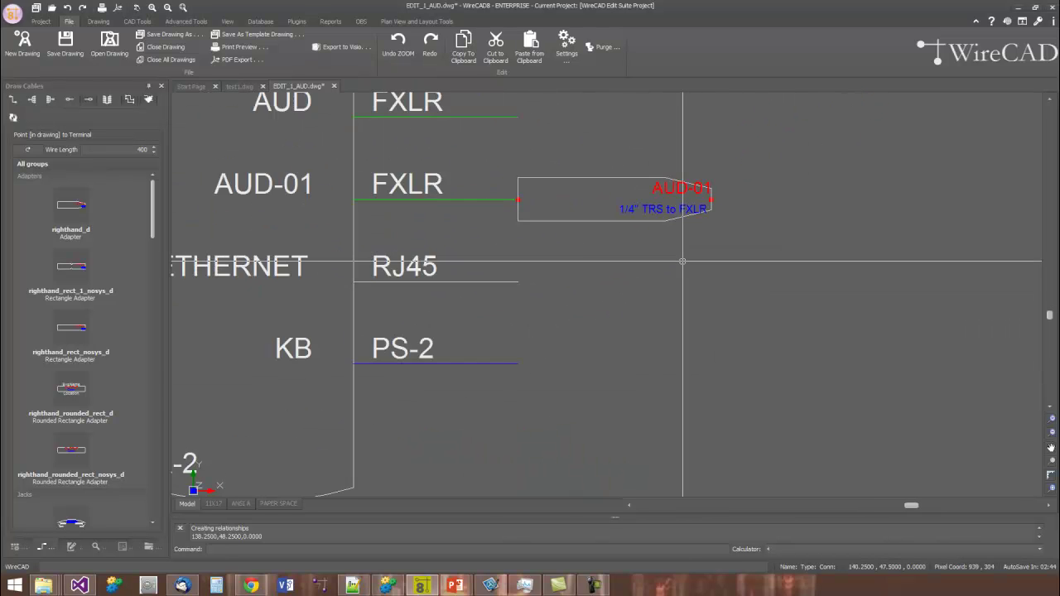
scroll(683, 260, down, 1)
scroll(688, 265, down, 3)
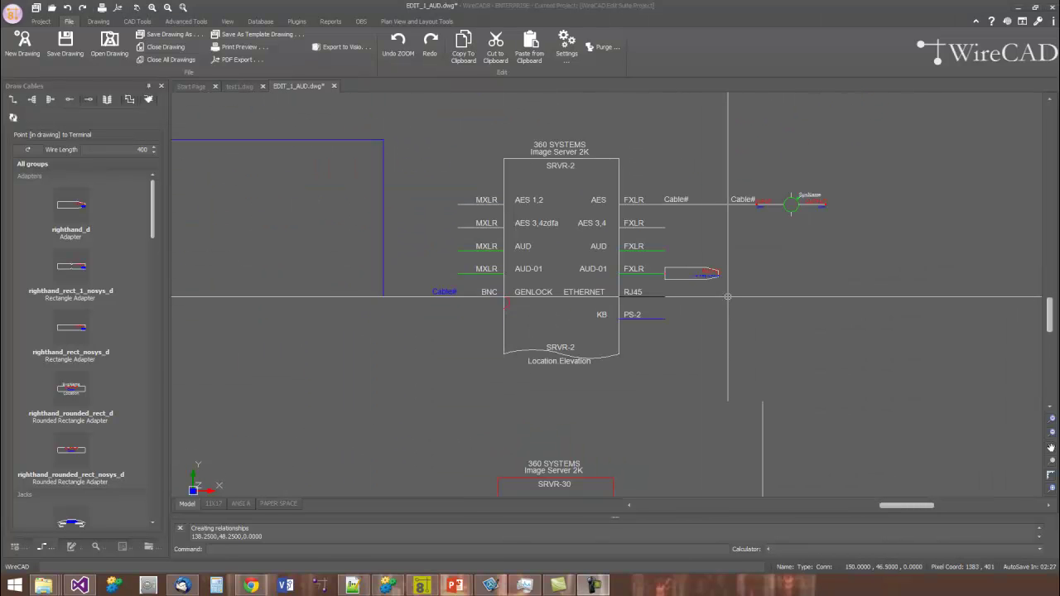
mouse_move(439, 265)
middle_down()
mouse_move(450, 253)
mouse_move(549, 273)
mouse_move(533, 292)
middle_up()
Cable SRVR-2's AUD MXLR input to a wc3_eu_fn_sd EU full normal jack placed to its left.
click(533, 292)
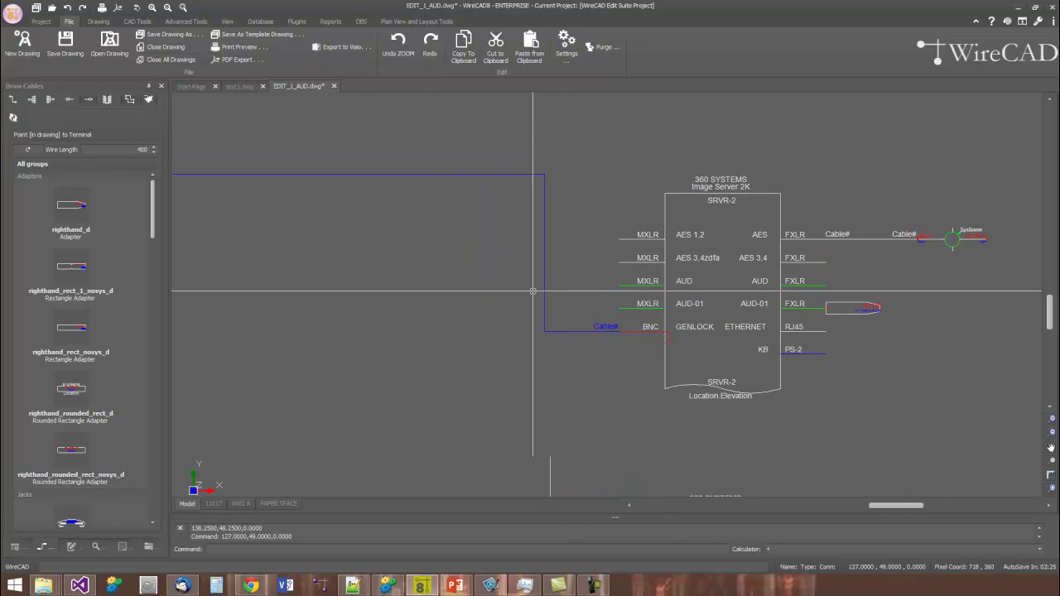
click(68, 101)
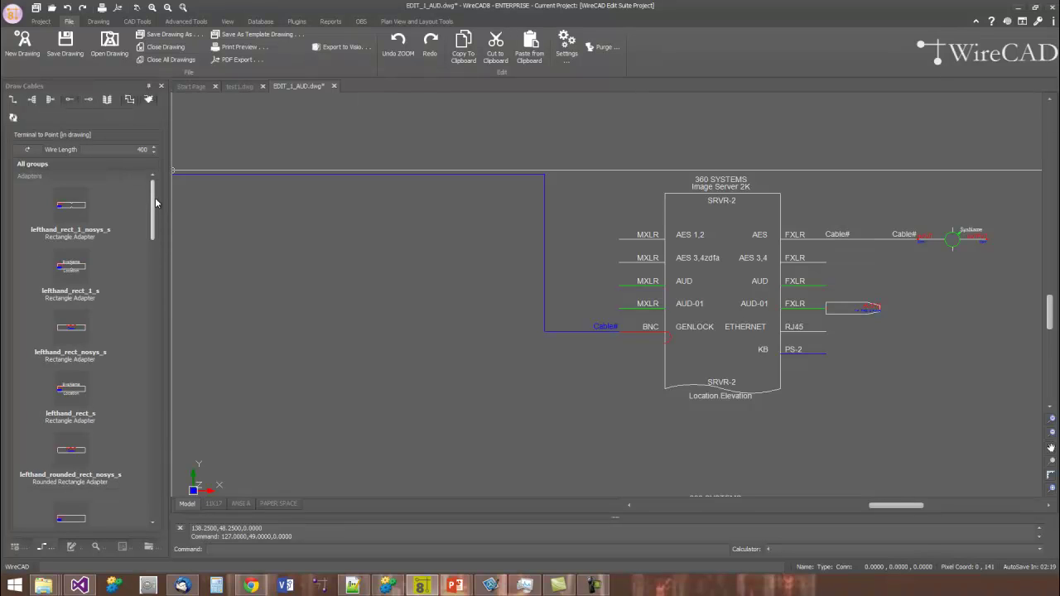
scroll(125, 331, down, 10)
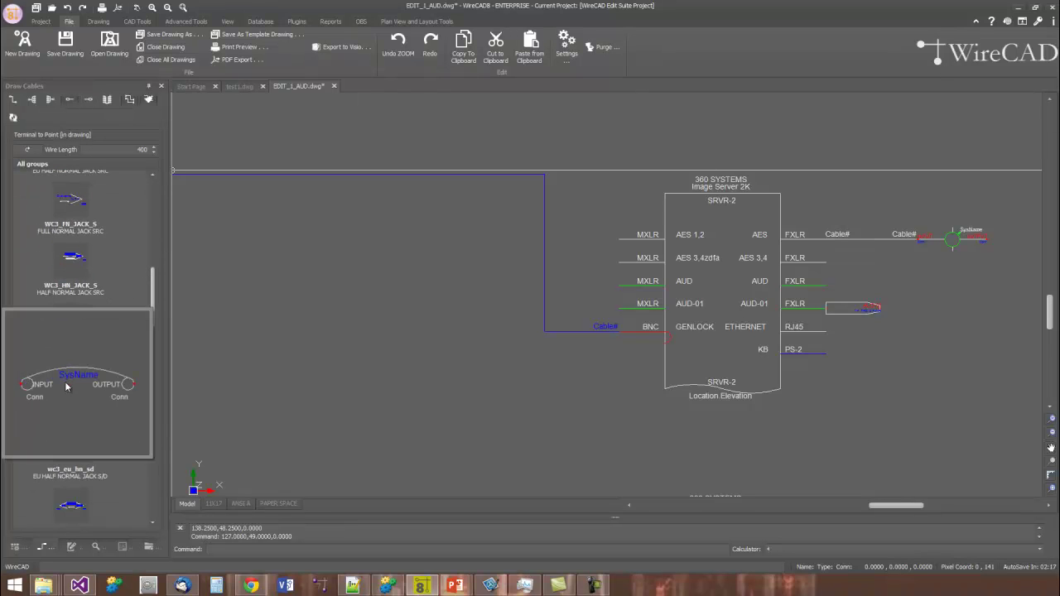
click(85, 389)
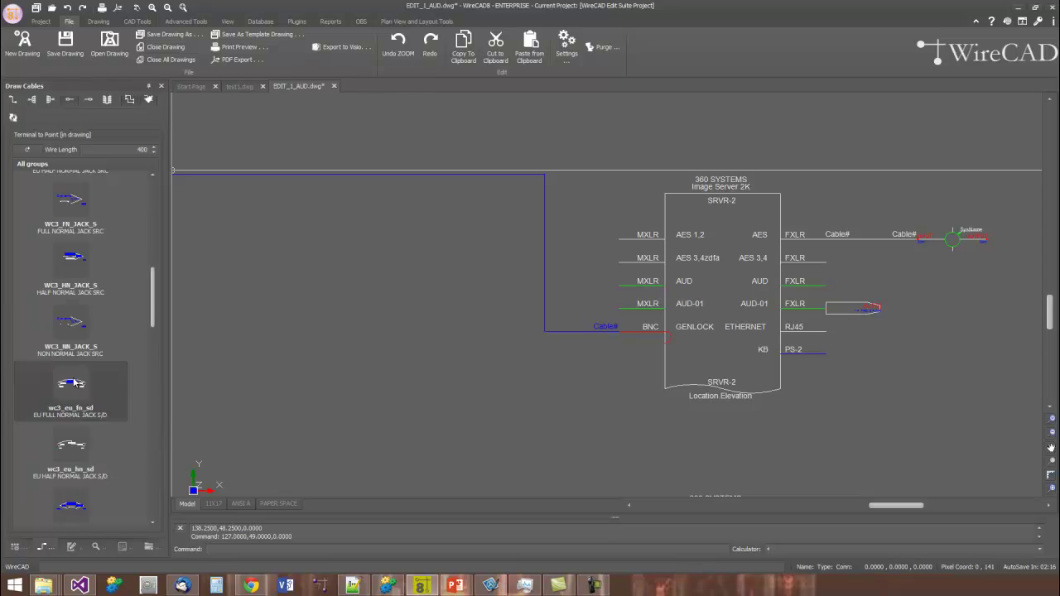
click(619, 286)
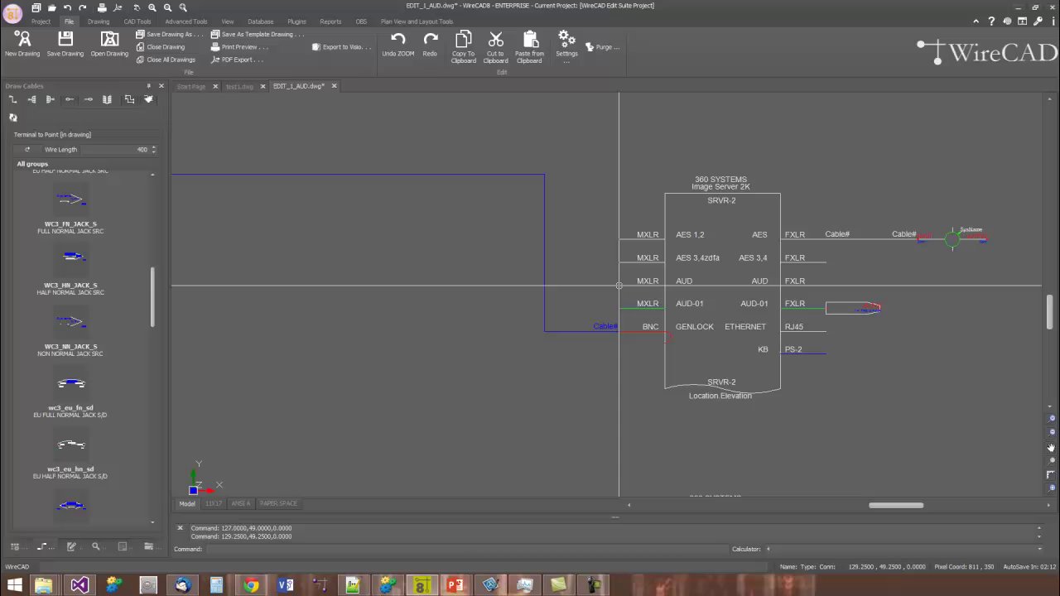
click(619, 286)
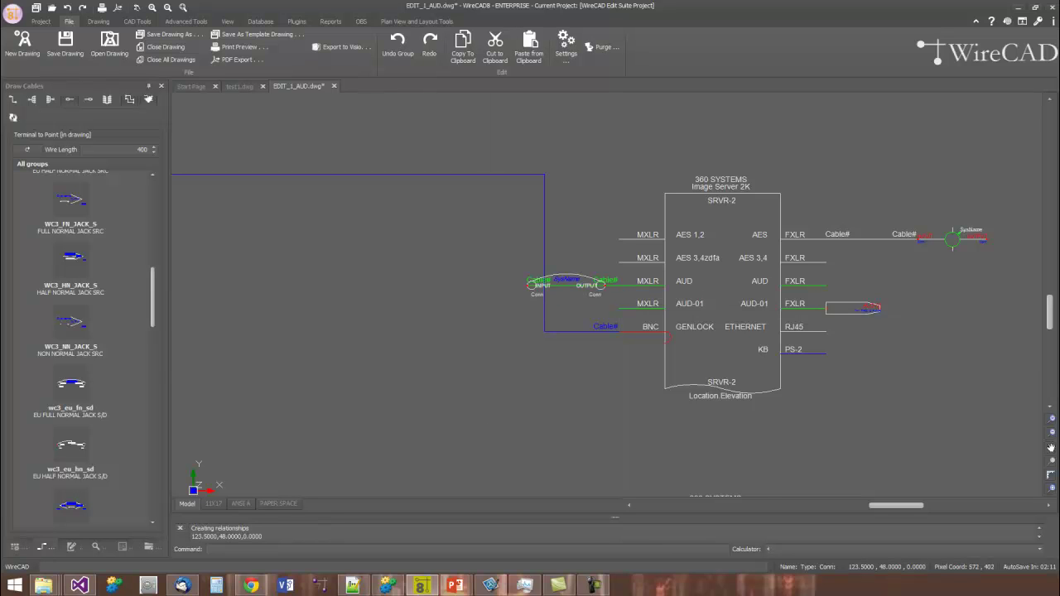
scroll(111, 404, down, 5)
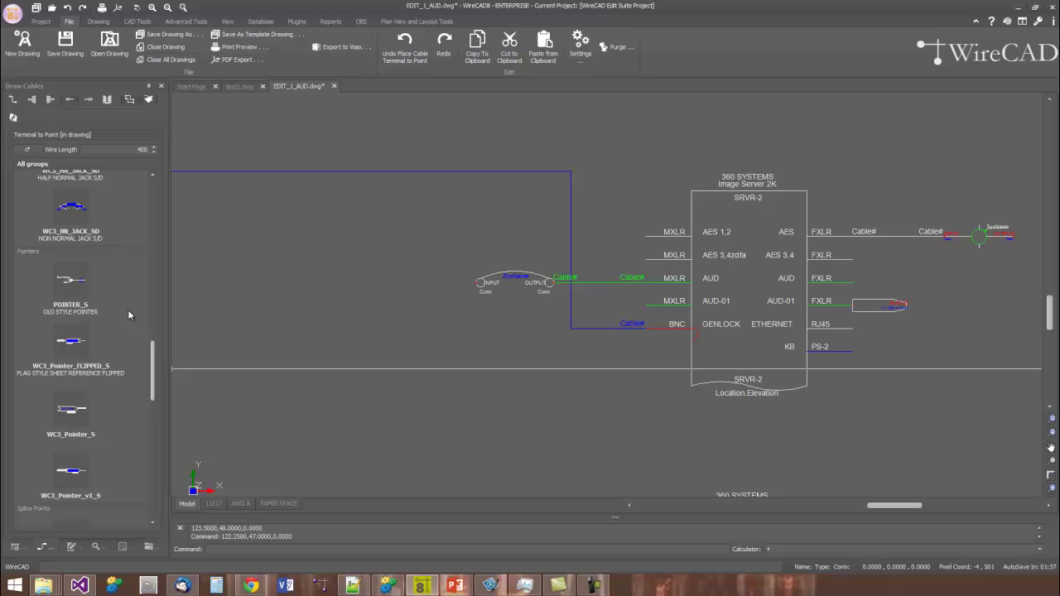
drag(153, 361, 152, 366)
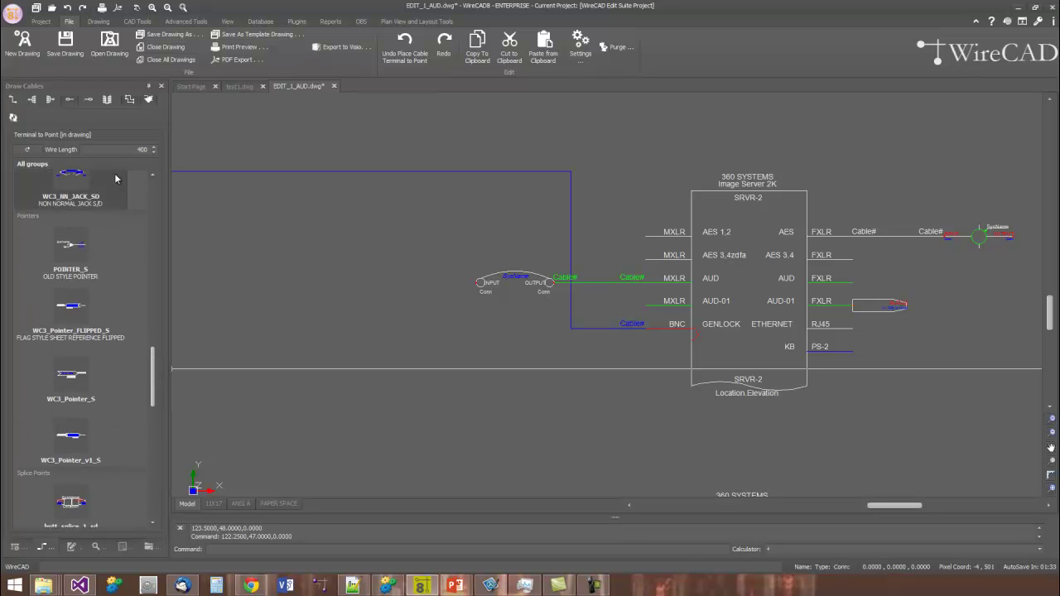
End SRVR-2's AES 3,4 FXLR cable in a POINTER_D sheet pointer in EDIT_1_AUD.dwg.
click(87, 101)
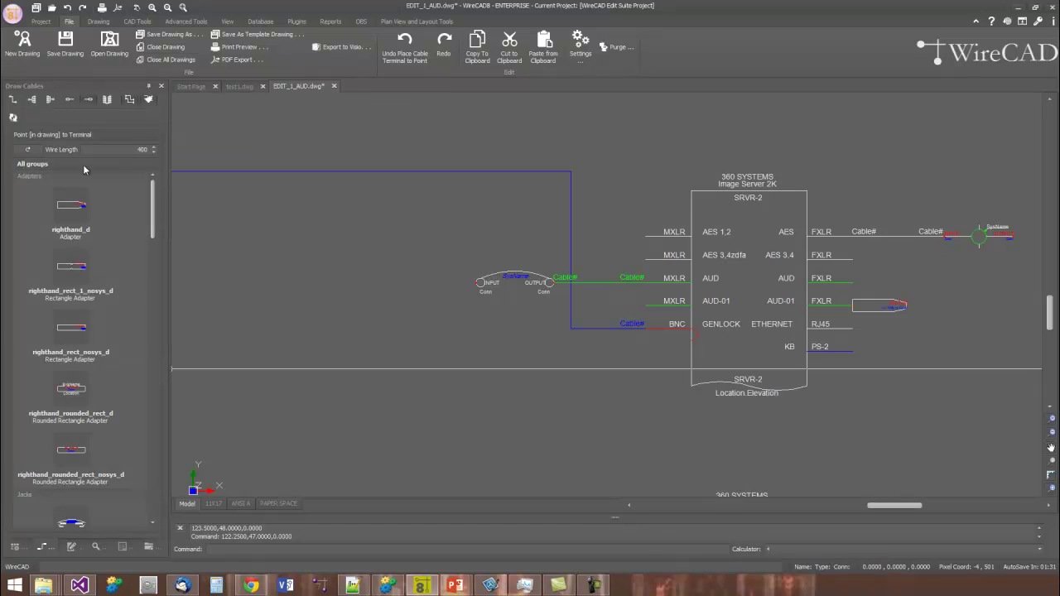
scroll(80, 202, down, 15)
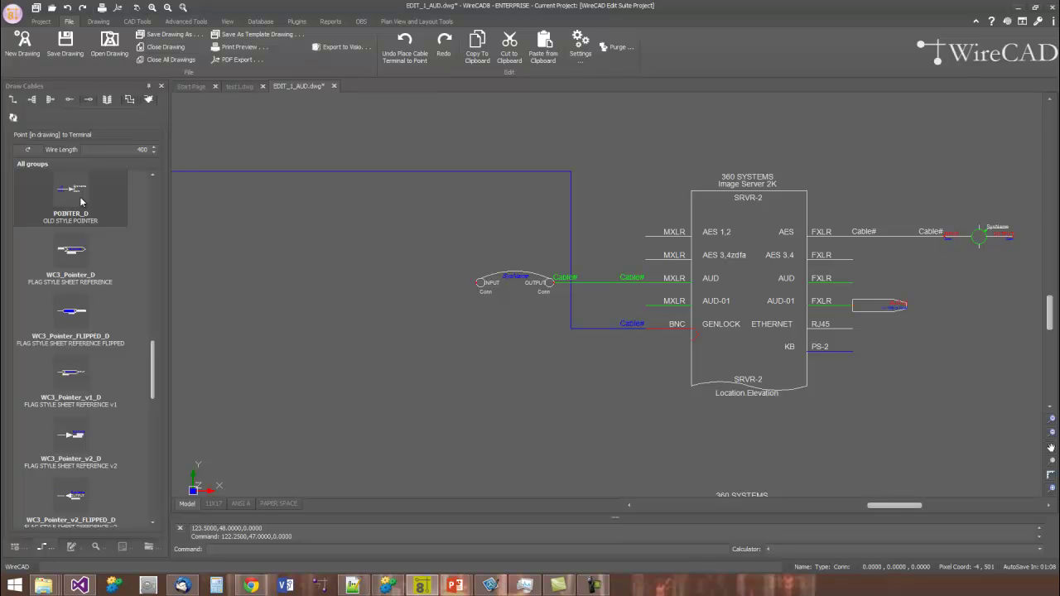
click(80, 201)
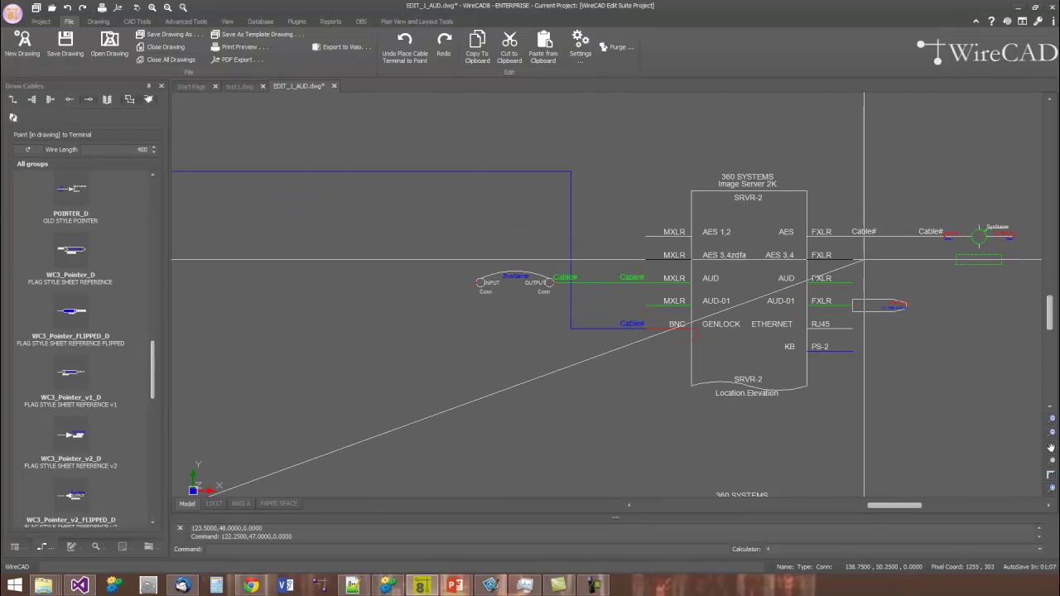
click(853, 259)
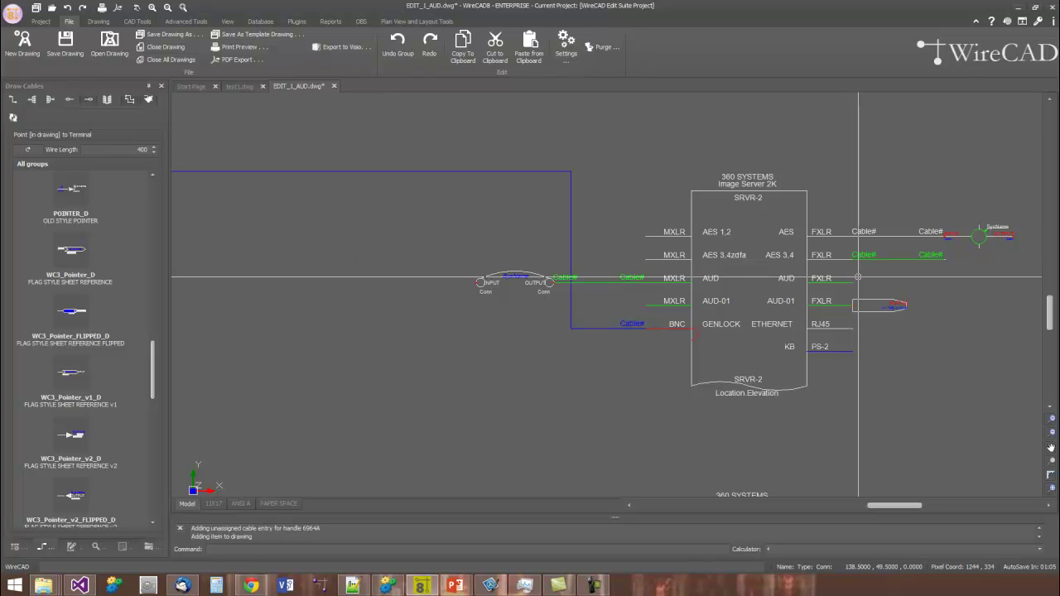
In test1.dwg, run SRVR-5's SDI-002 terminal to a POINTER_S sheet pointer.
click(241, 86)
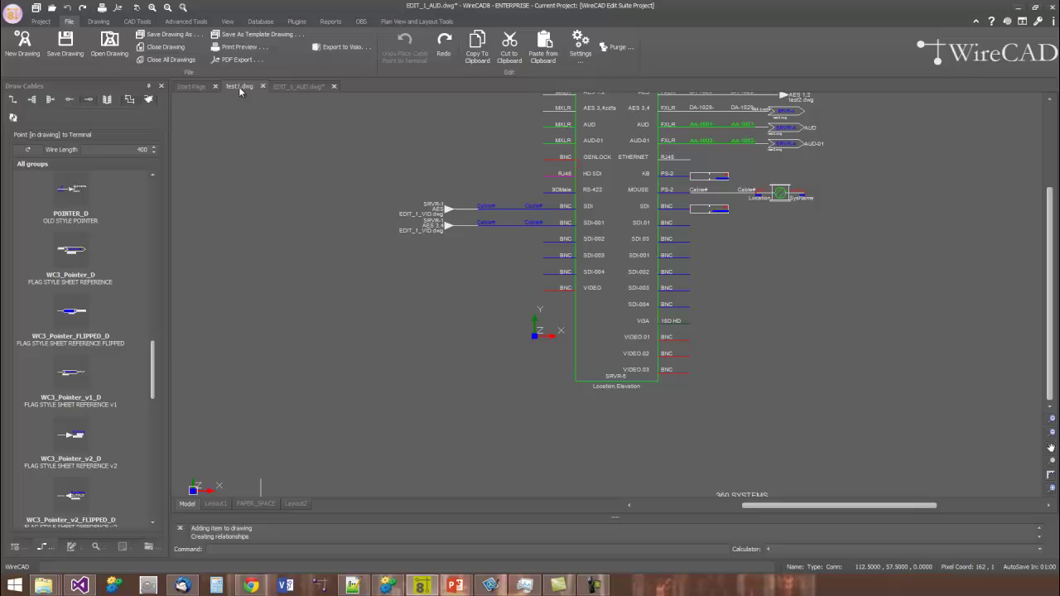
click(69, 99)
click(98, 277)
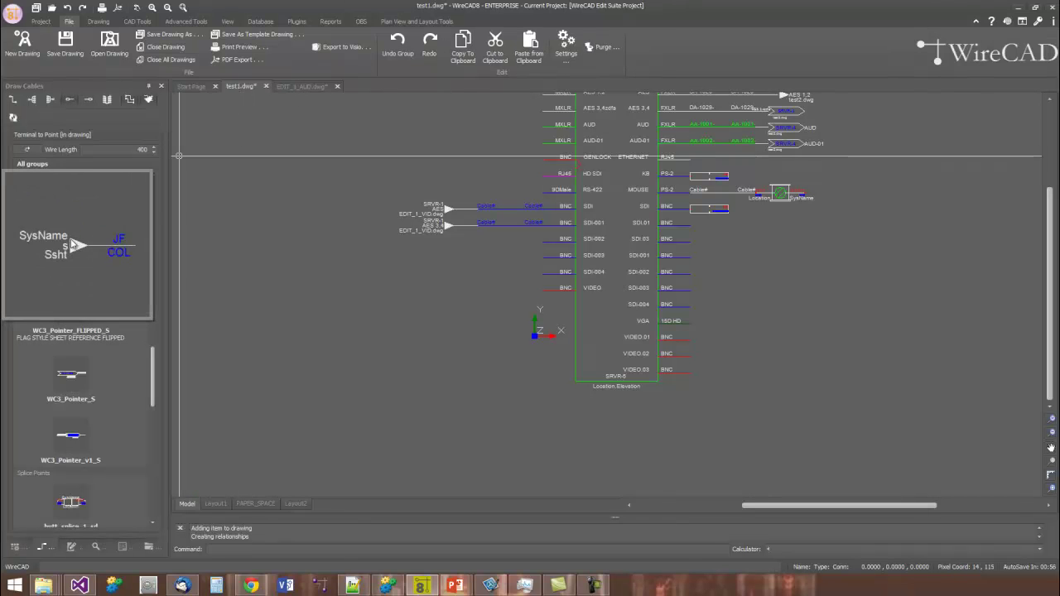
click(542, 242)
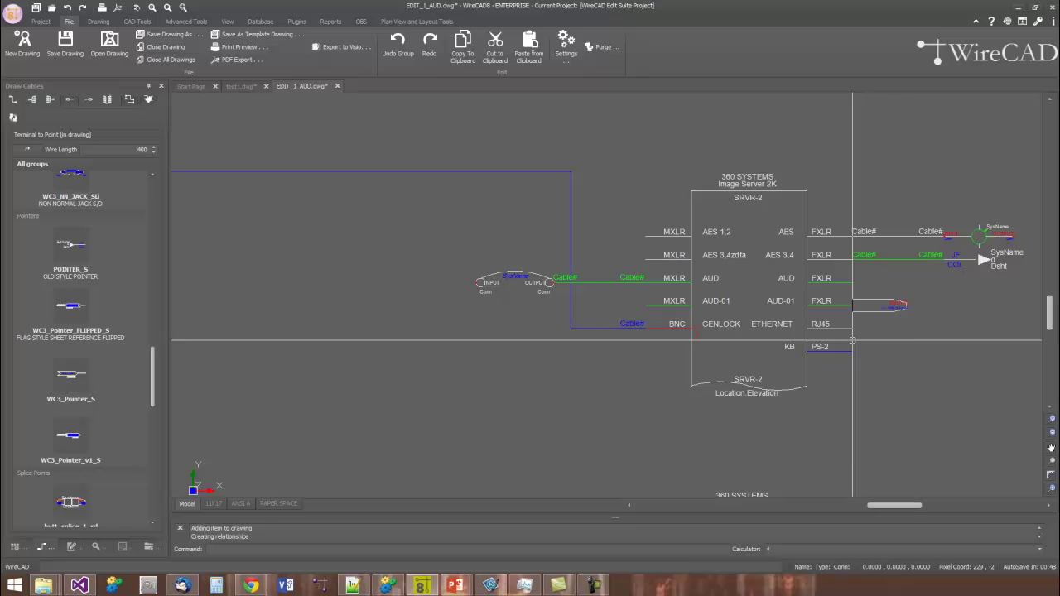
click(853, 340)
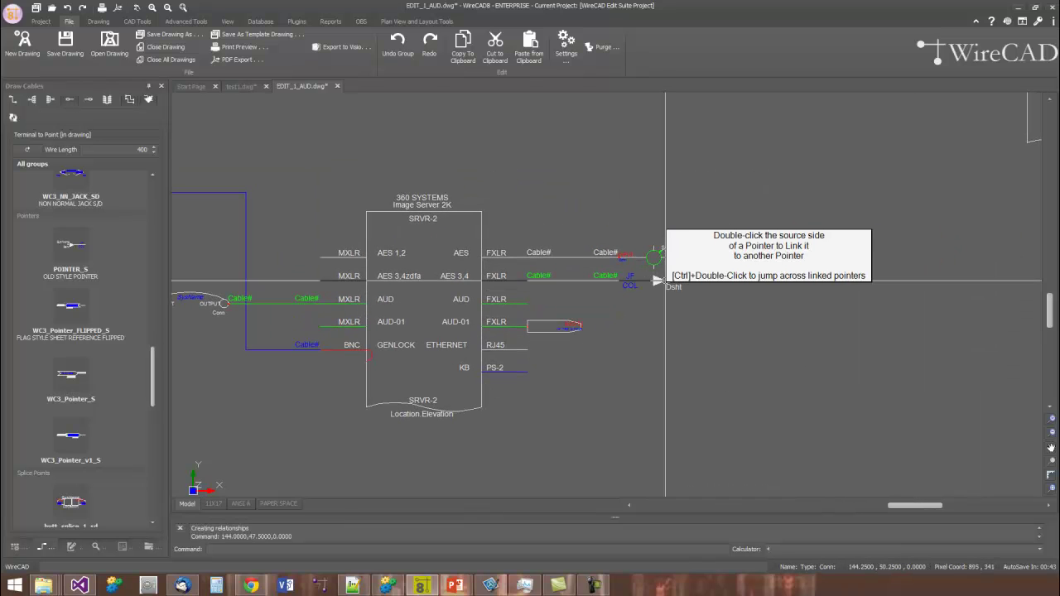
Link SRVR-2's AES 3,4 pointer to the SDI-002 pointer in test1.dwg.
double_click(664, 281)
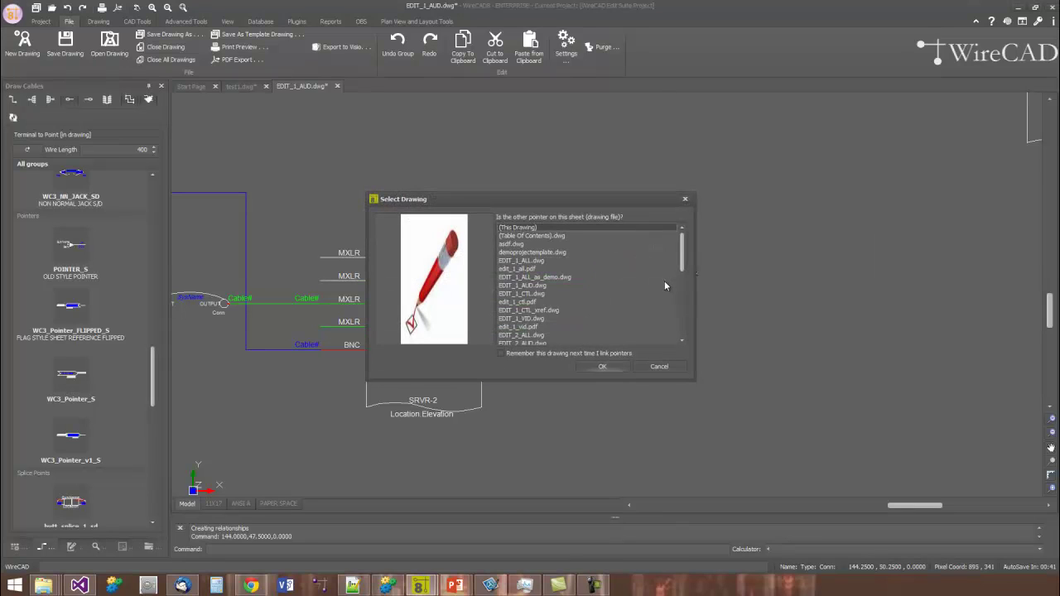
drag(682, 259, 673, 330)
click(515, 286)
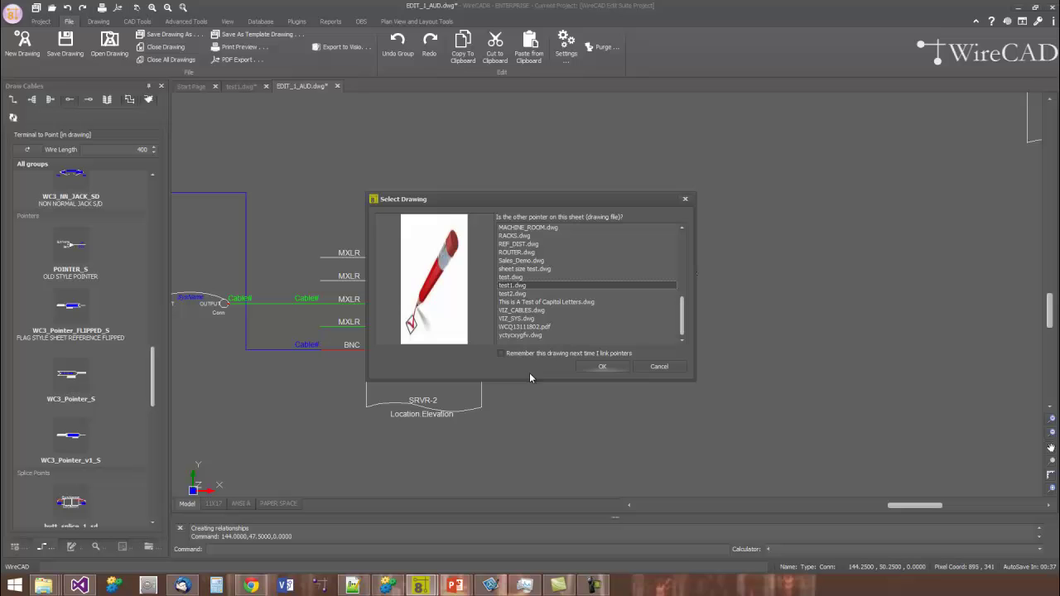
click(614, 367)
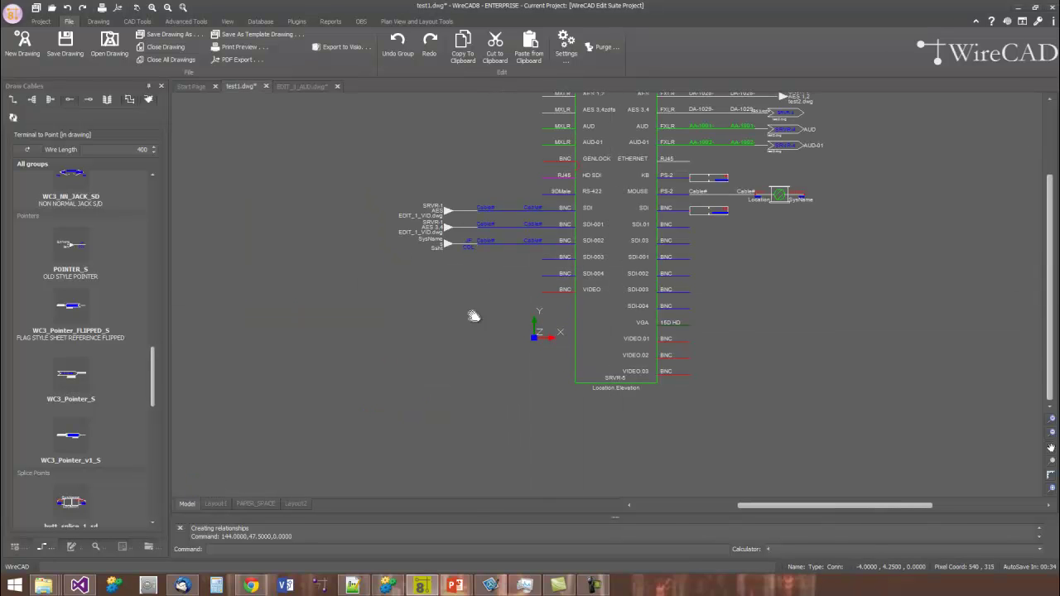
middle_drag(473, 307, 519, 406)
scroll(509, 366, up, 3)
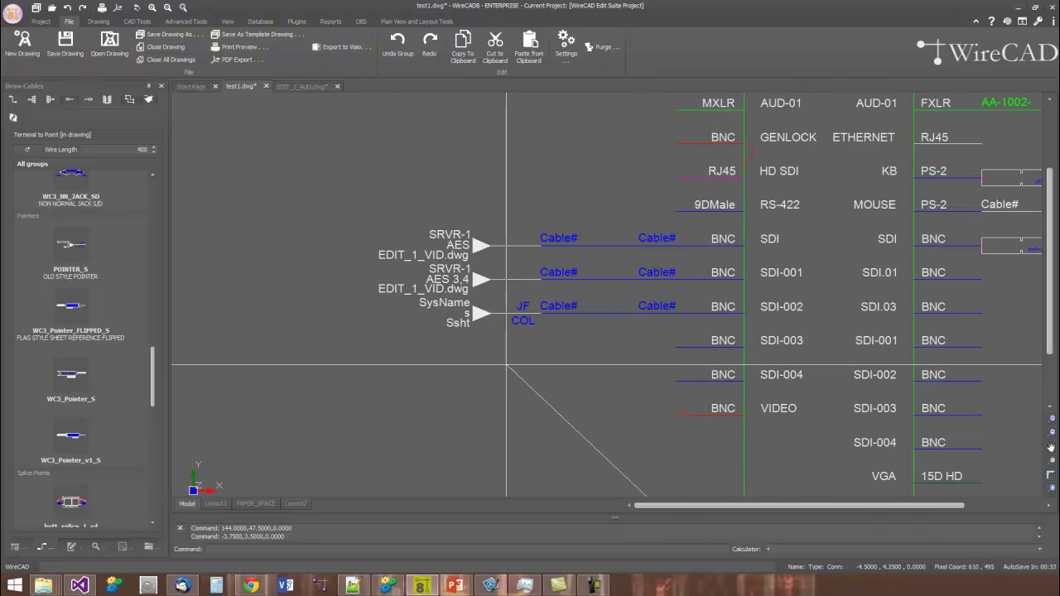
click(480, 313)
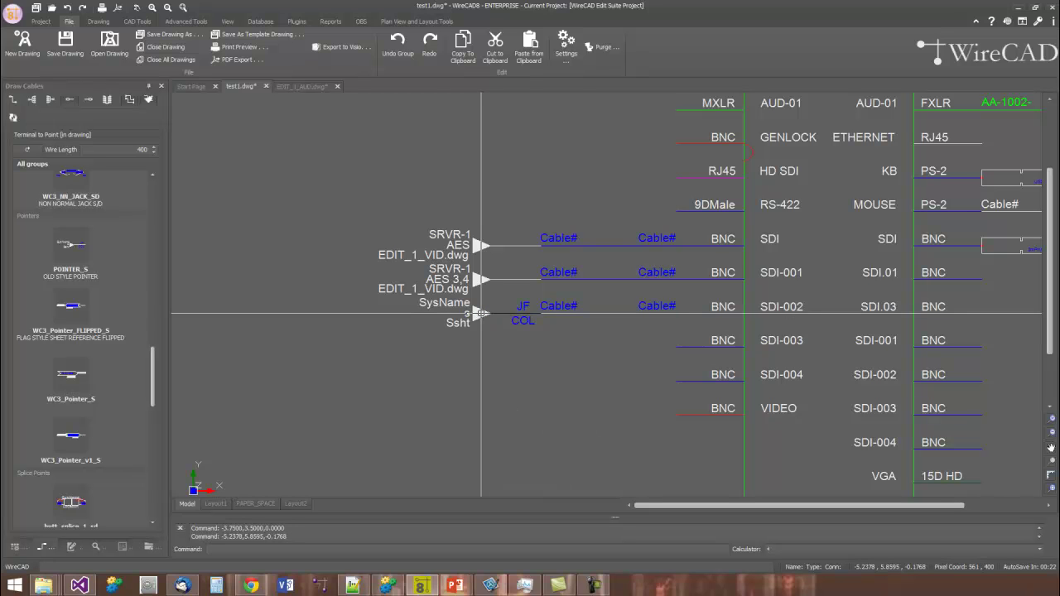
double_click(481, 313)
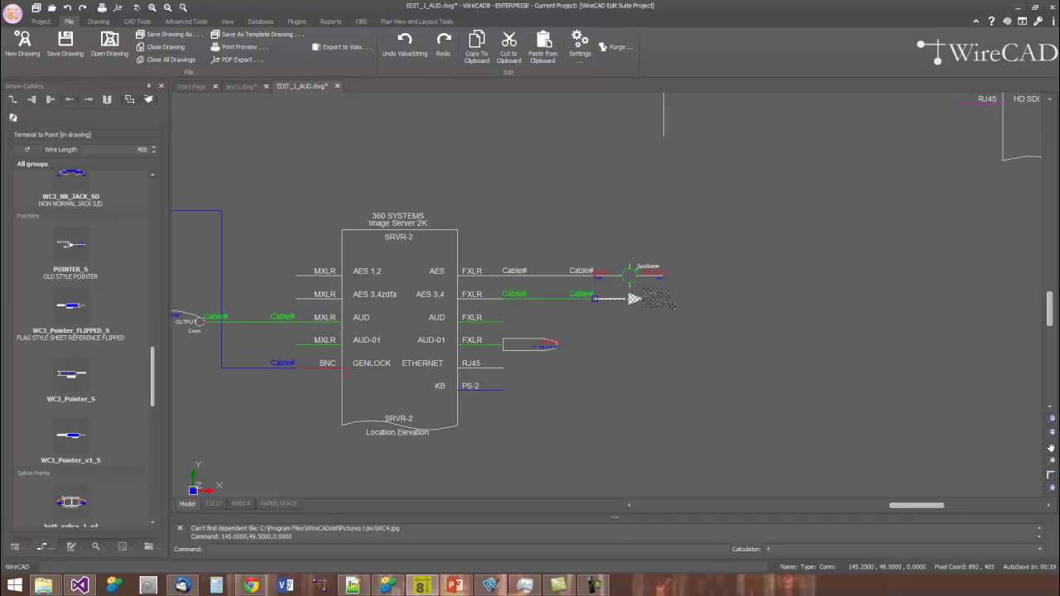
Check the pointer reads SRVR-5 / SDI-002 / test1.dwg and jump to its linked counterpart.
scroll(664, 314, up, 3)
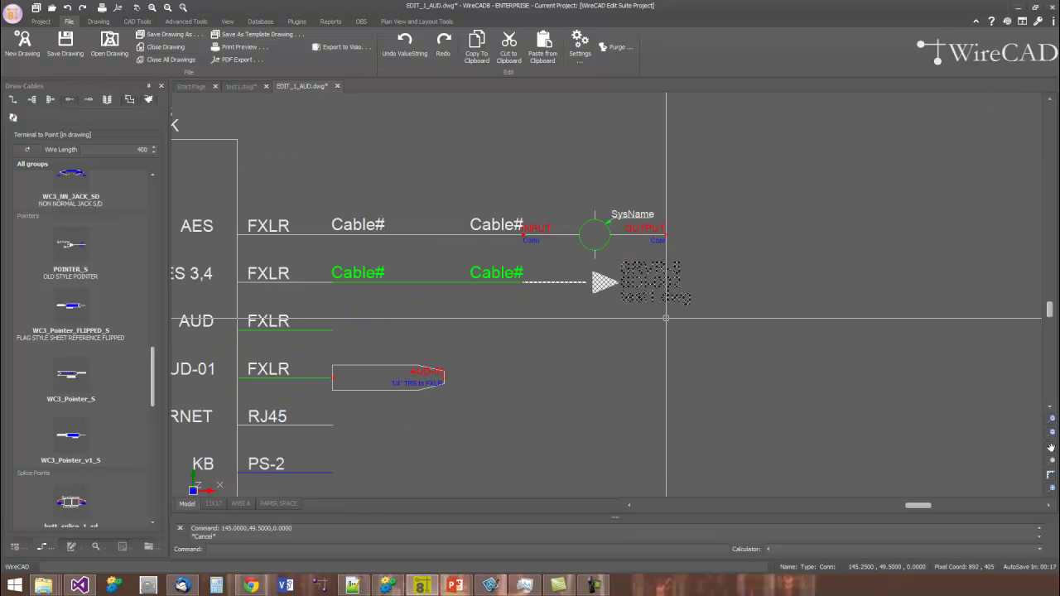
middle_drag(605, 312, 613, 338)
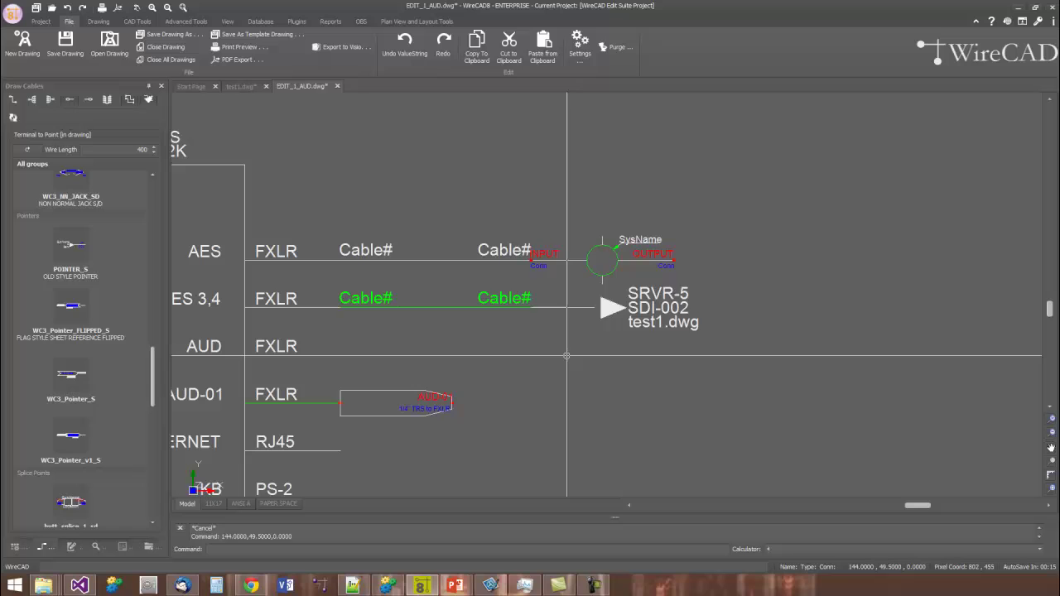
mouse_move(575, 300)
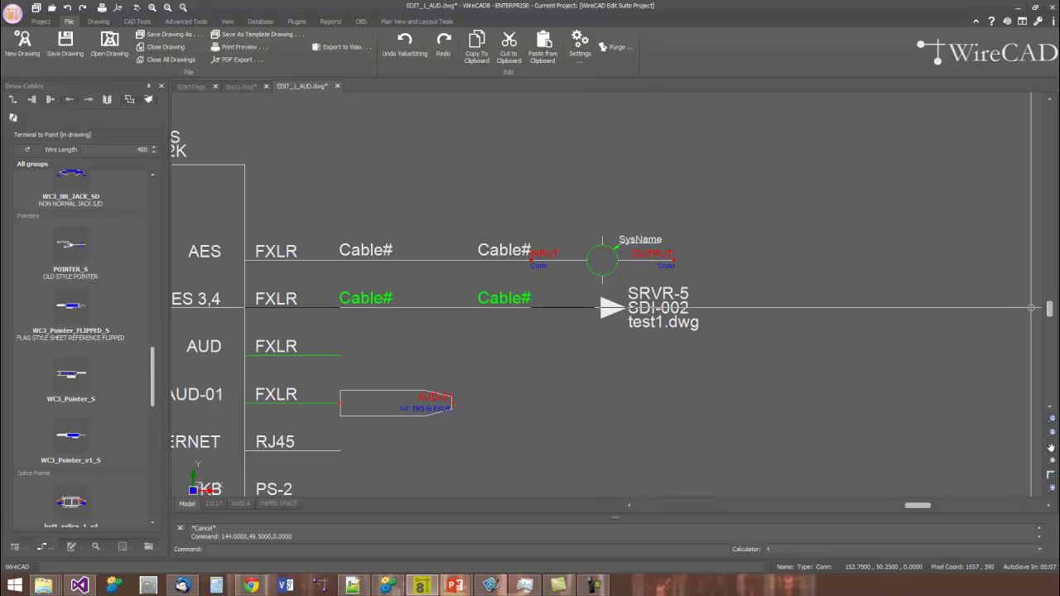
ctrl+double_click(611, 305)
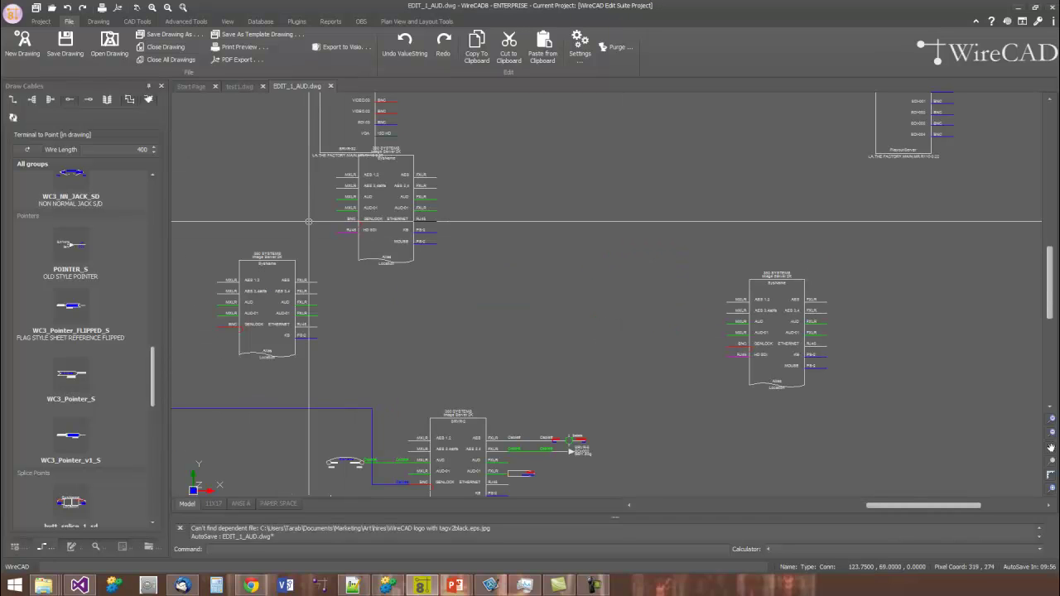
Set up a one-to-many cable with 3 inputs, horizontal extension 100 and a larger preview, and start it.
click(31, 101)
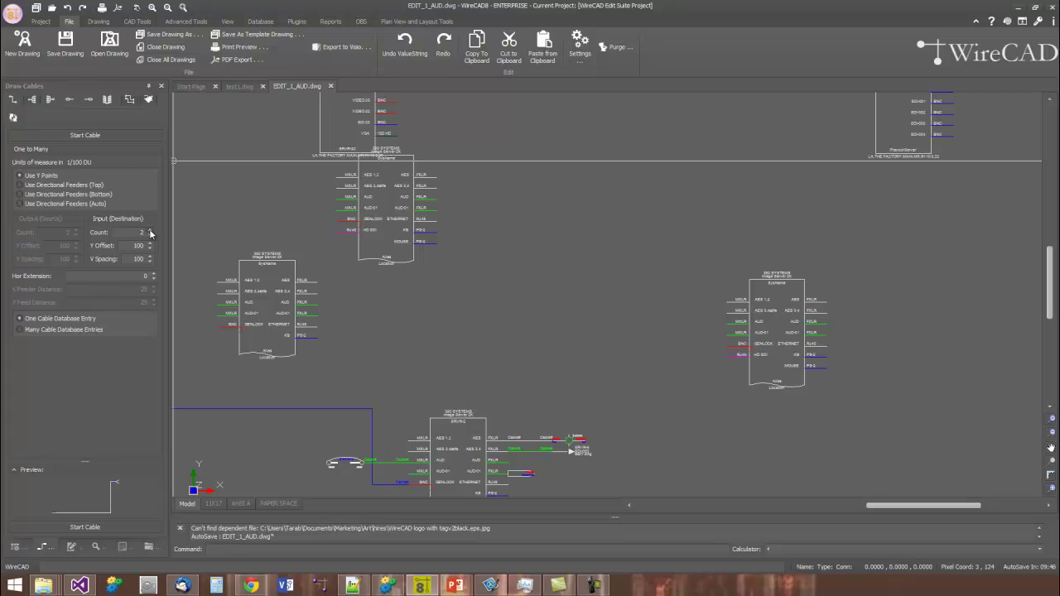
click(150, 231)
text(000)
key(Return)
drag(88, 462, 93, 373)
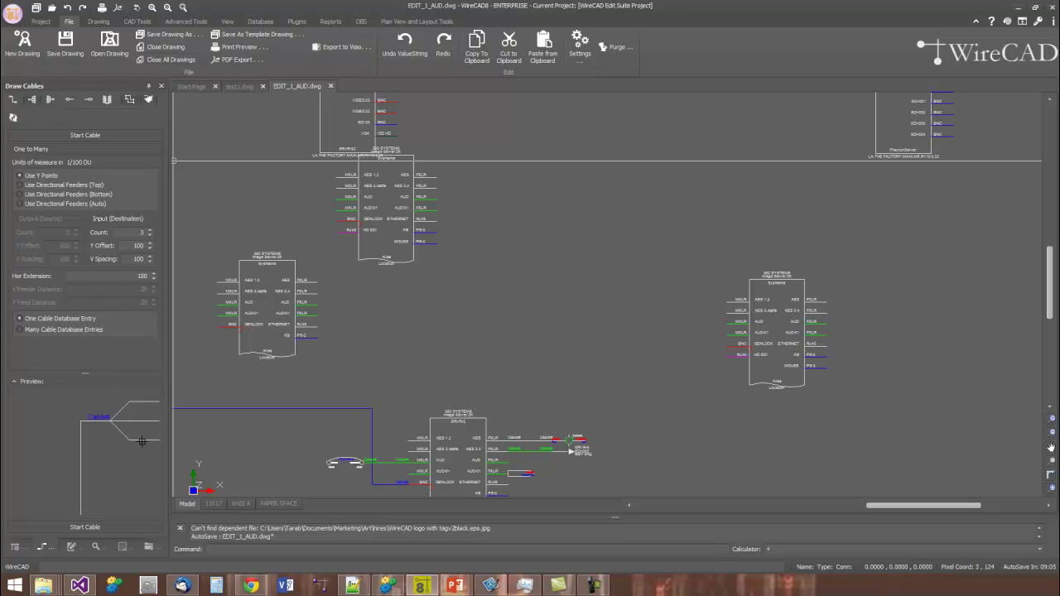
click(109, 530)
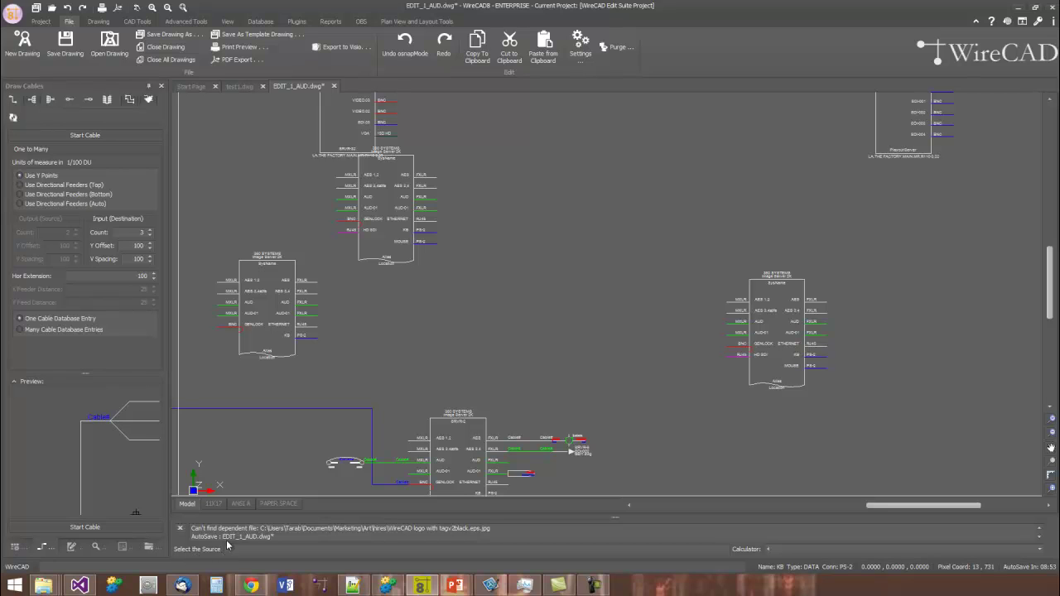
Draw the Y cable from the left server's PS-2 pin to AES 1,2 on the right server, accepting the signal type warning.
click(316, 337)
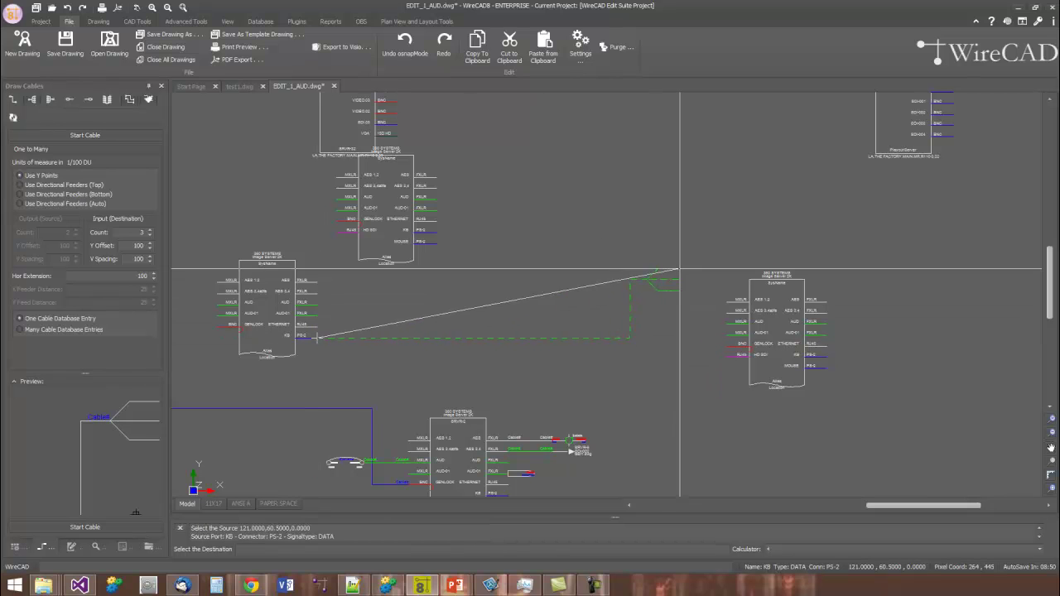
click(726, 302)
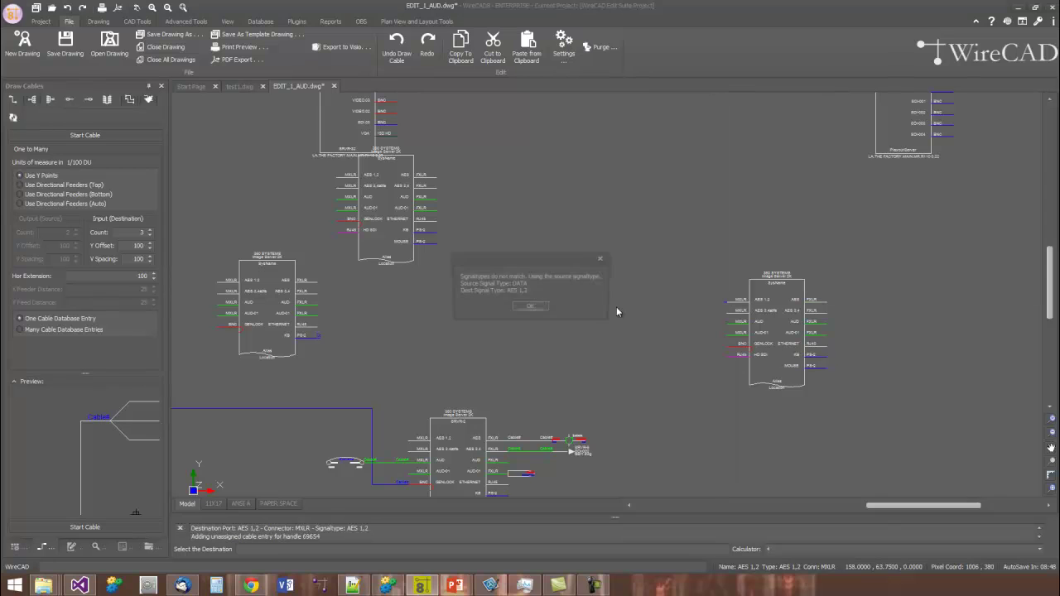
click(531, 308)
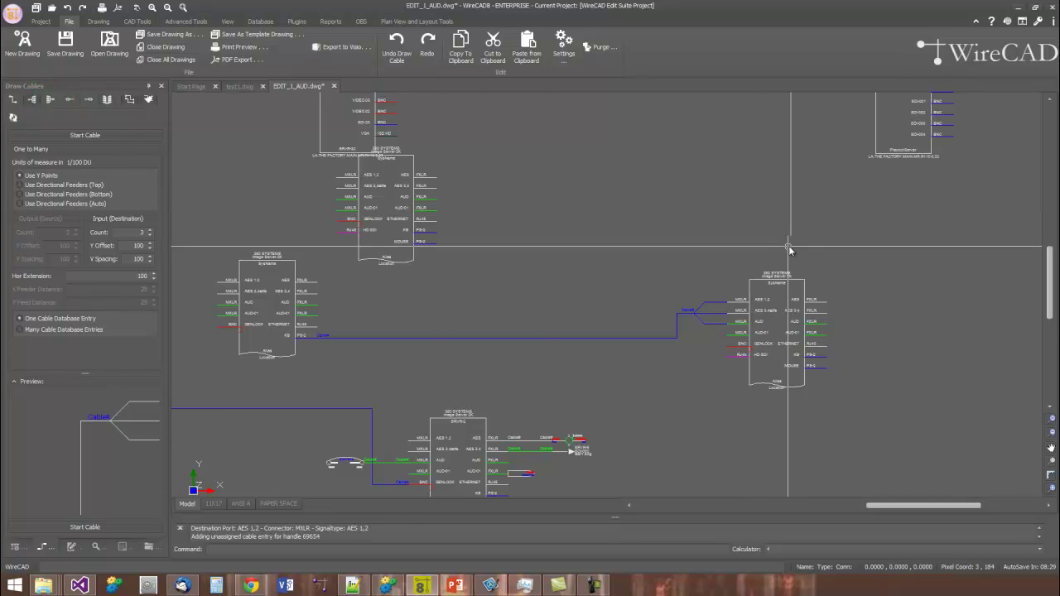
mouse_move(753, 255)
middle_down()
mouse_move(578, 278)
mouse_move(281, 267)
middle_up()
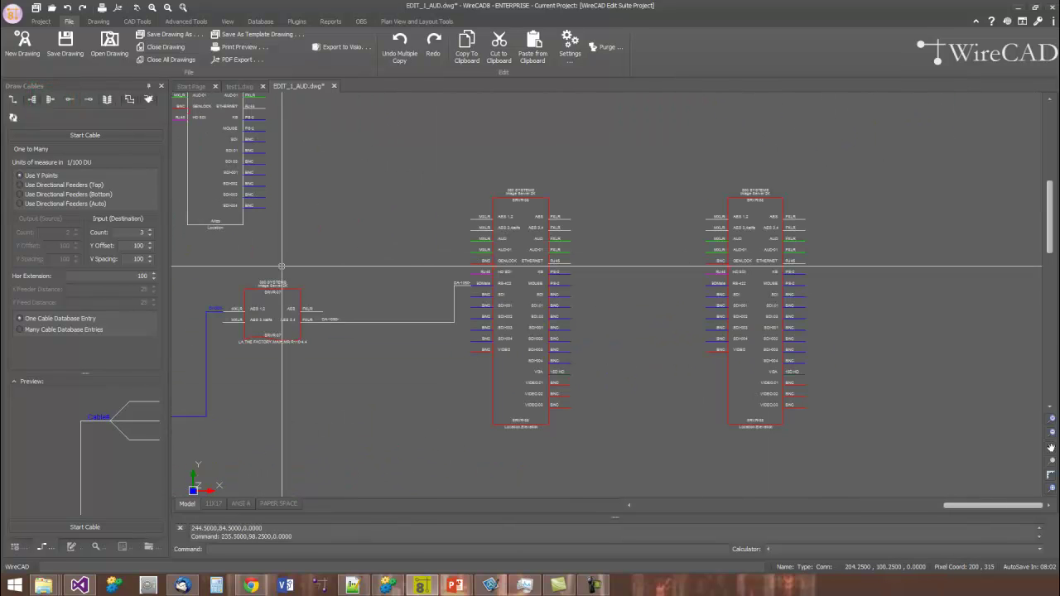
Draw a point-to-point cable from the left SRVR-38's AES FXLR to the right one's AES 1,2 MXLR.
click(13, 100)
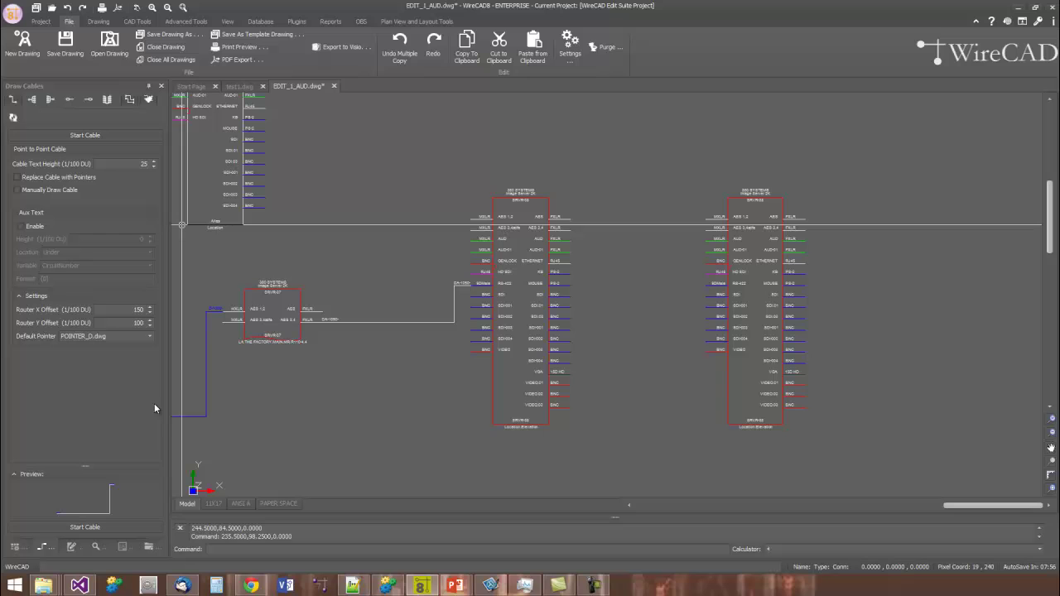
click(85, 527)
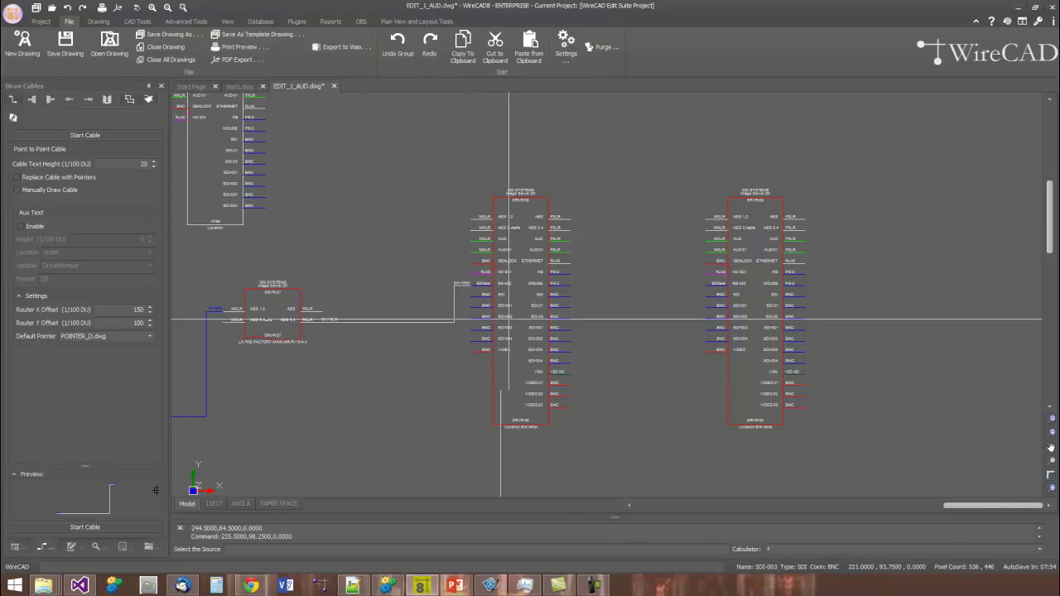
click(570, 219)
click(707, 219)
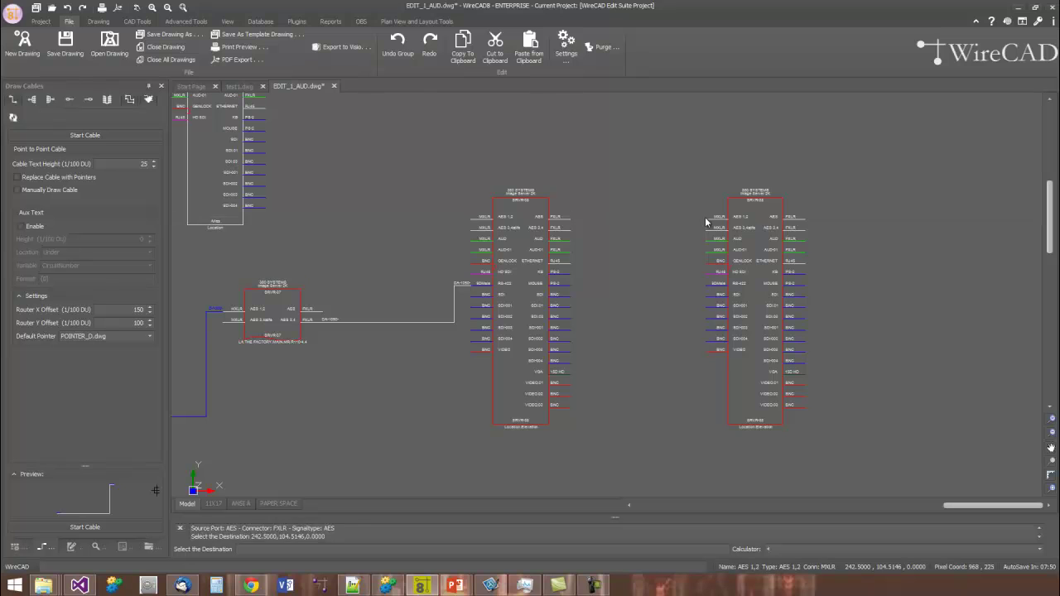
click(538, 309)
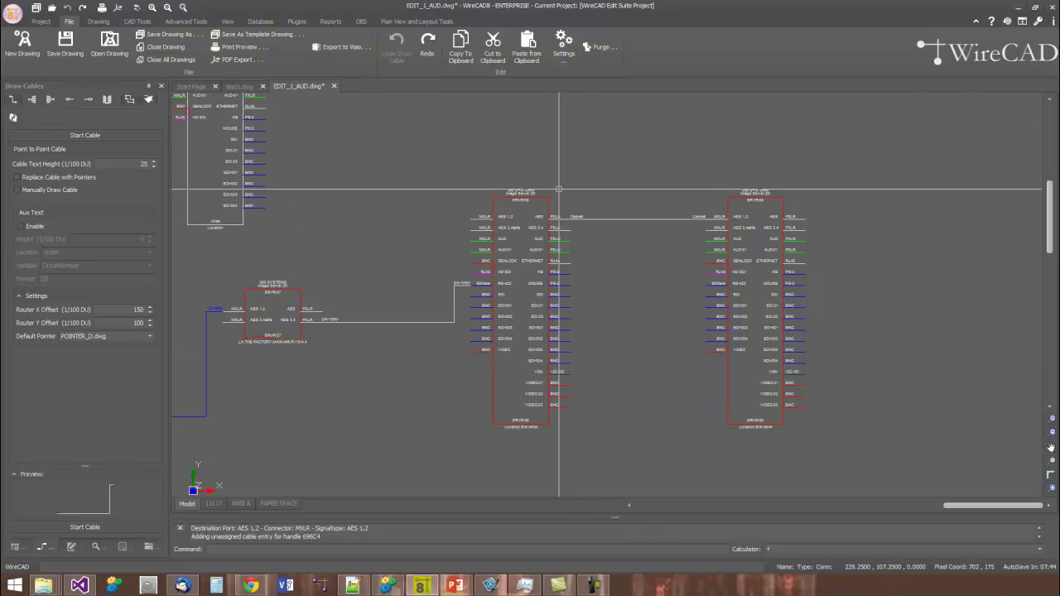
Window-select the new cable and its Cable# labels between the FXLR and MXLR ports.
drag(558, 189, 767, 260)
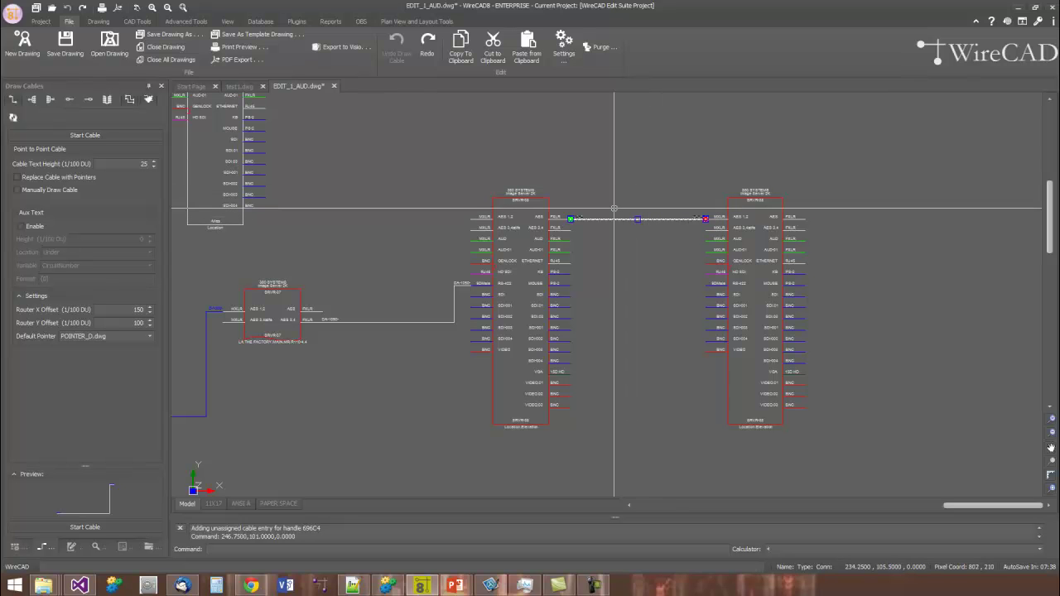
scroll(614, 208, up, 4)
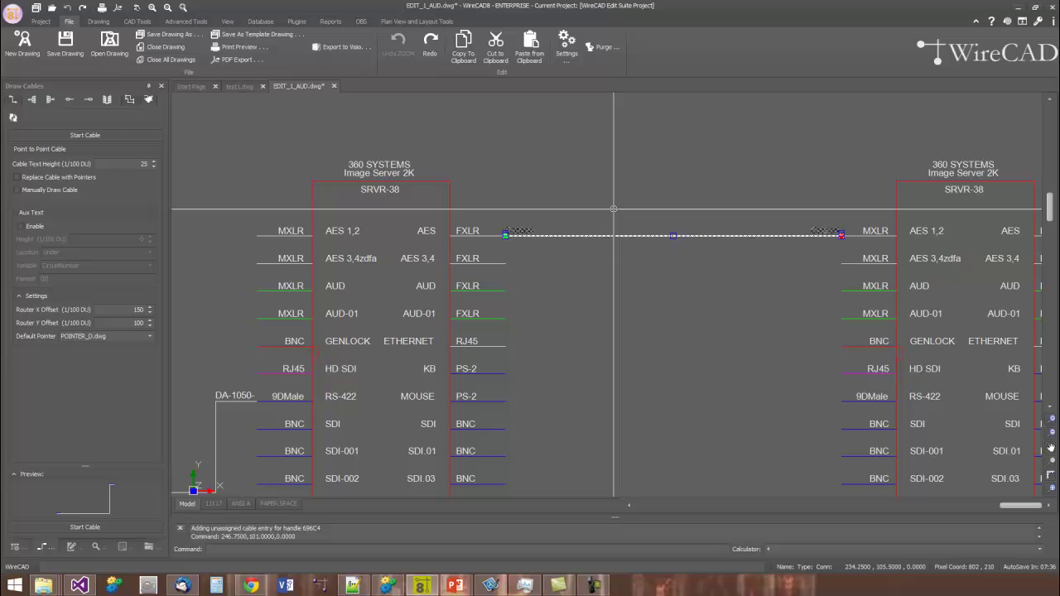
key(Escape)
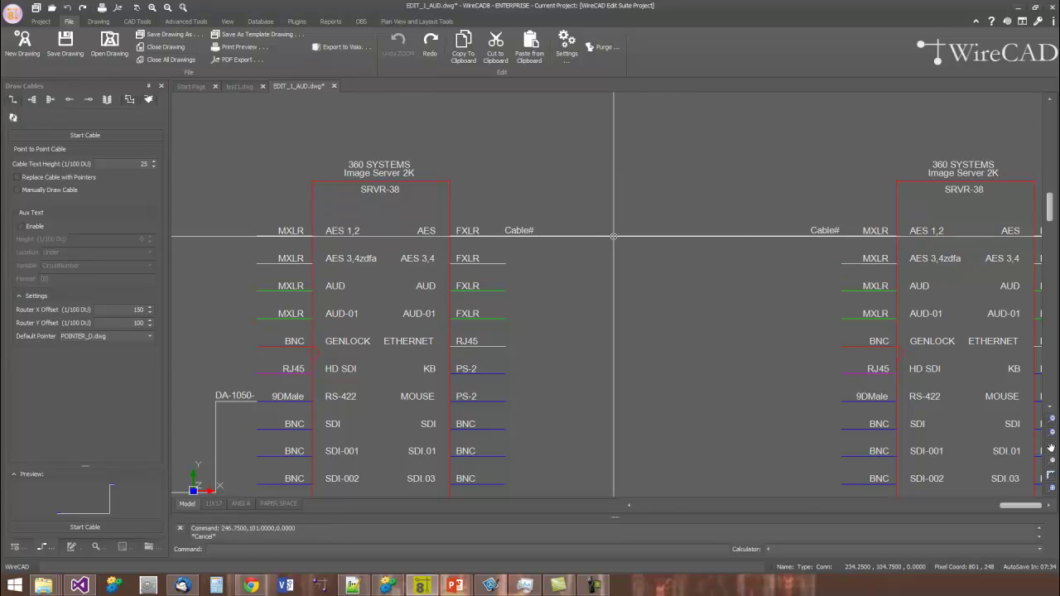
key(Escape)
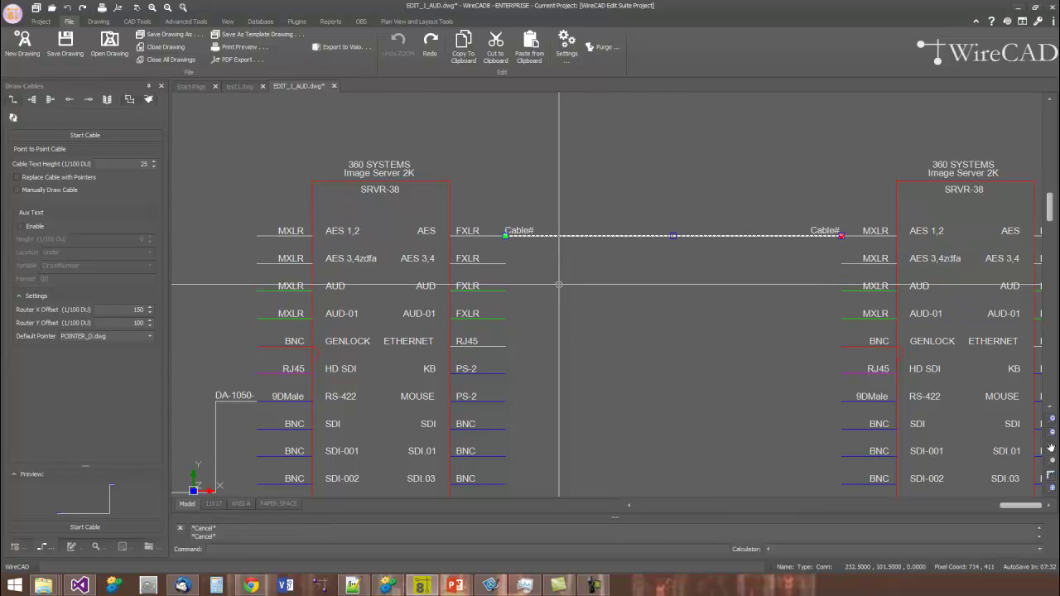
click(538, 217)
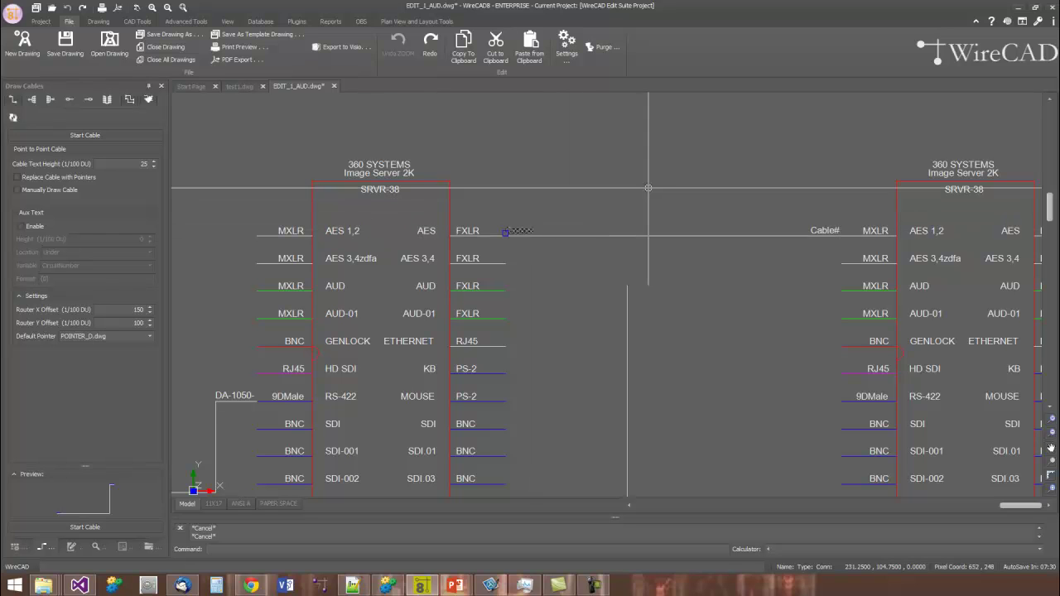
click(827, 230)
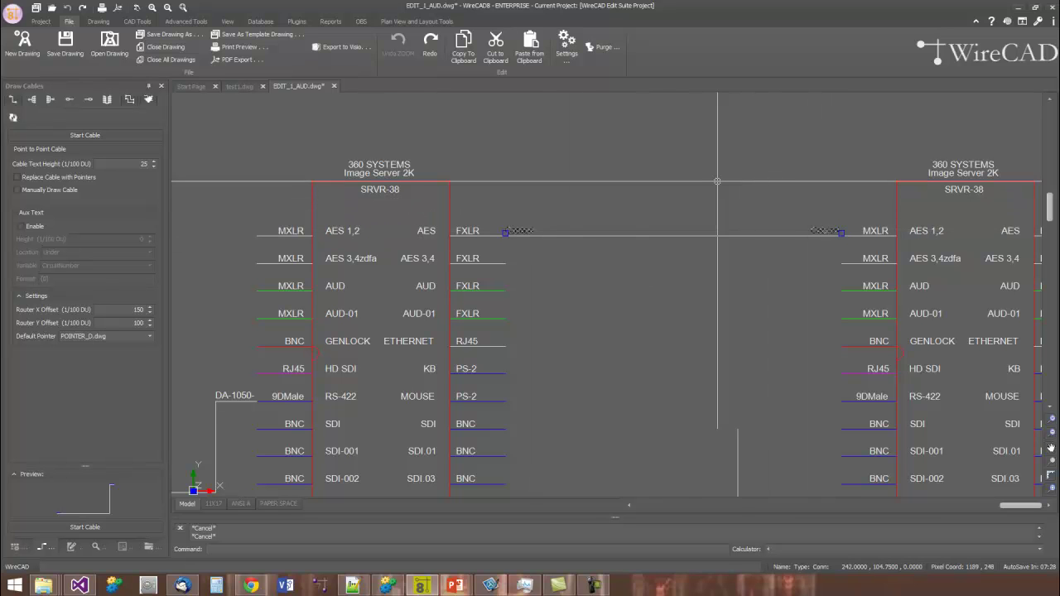
drag(475, 187, 891, 280)
click(890, 279)
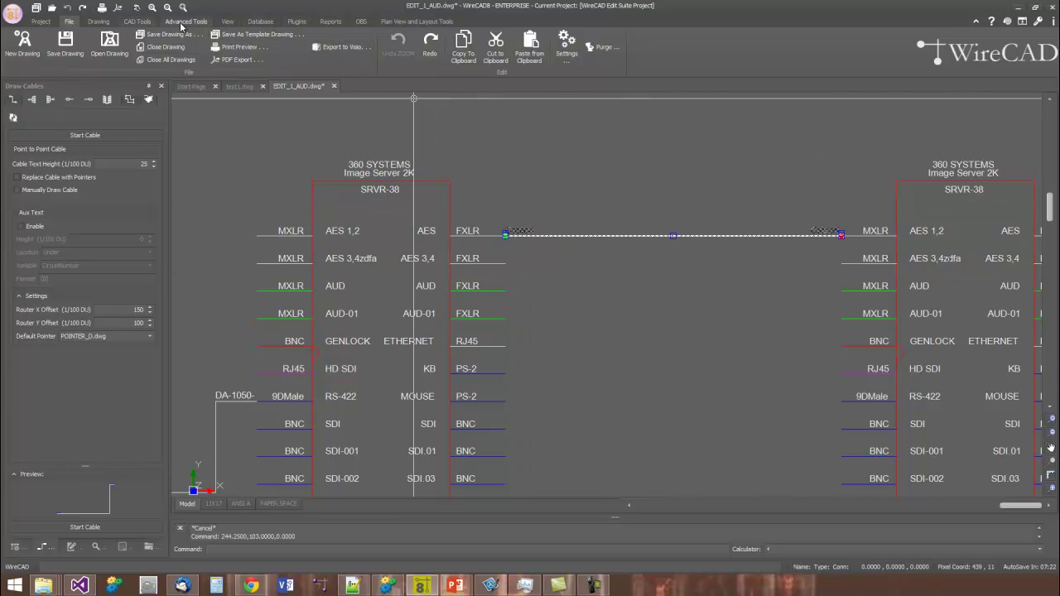
Rectangular-array the selected cable into 16 rows, 1 column, with row spacing picked between two ports.
click(97, 21)
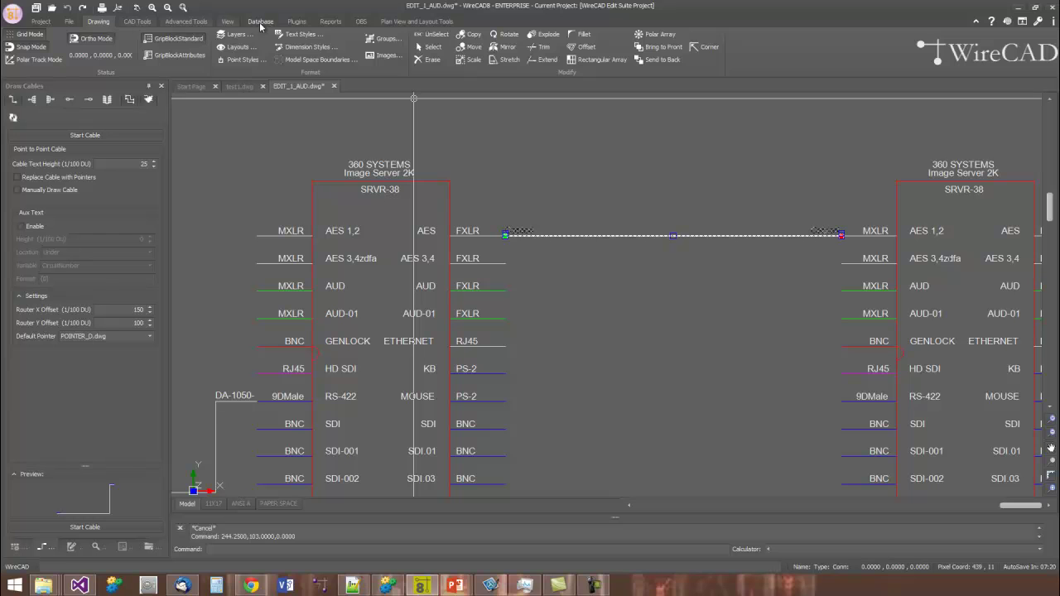
click(602, 63)
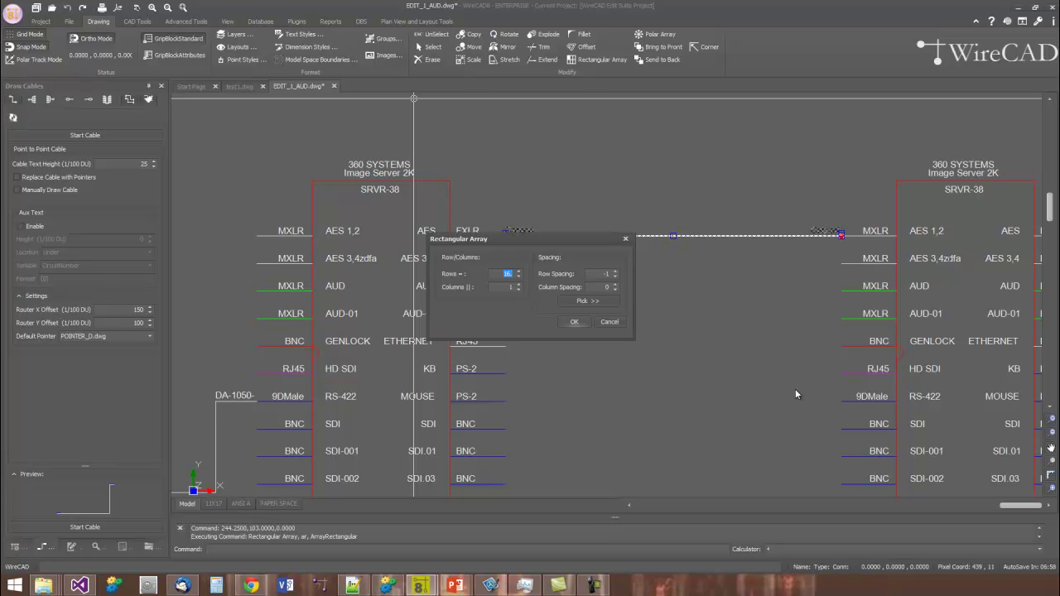
click(597, 303)
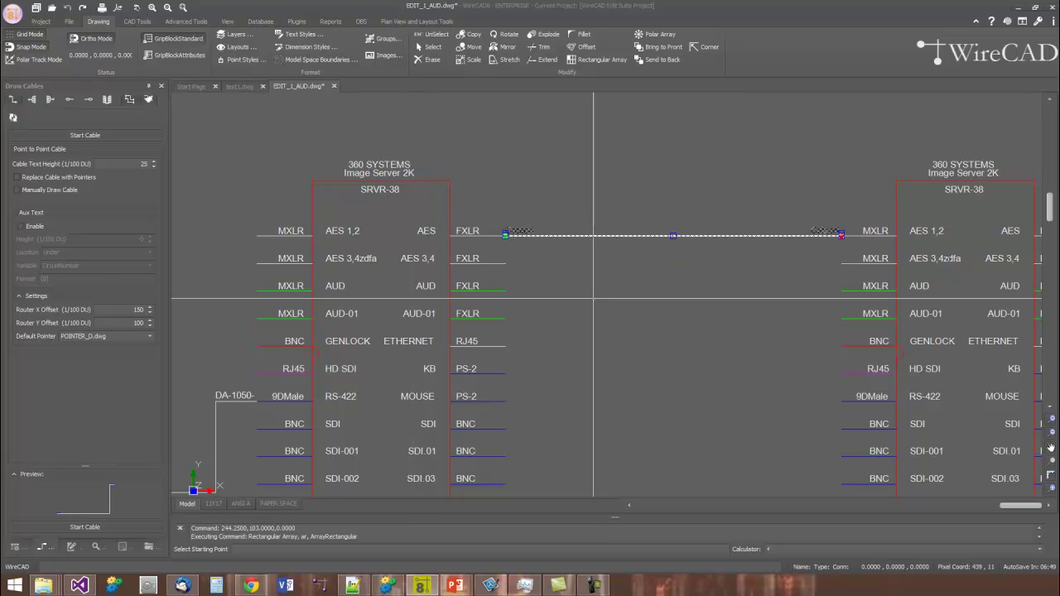
click(505, 236)
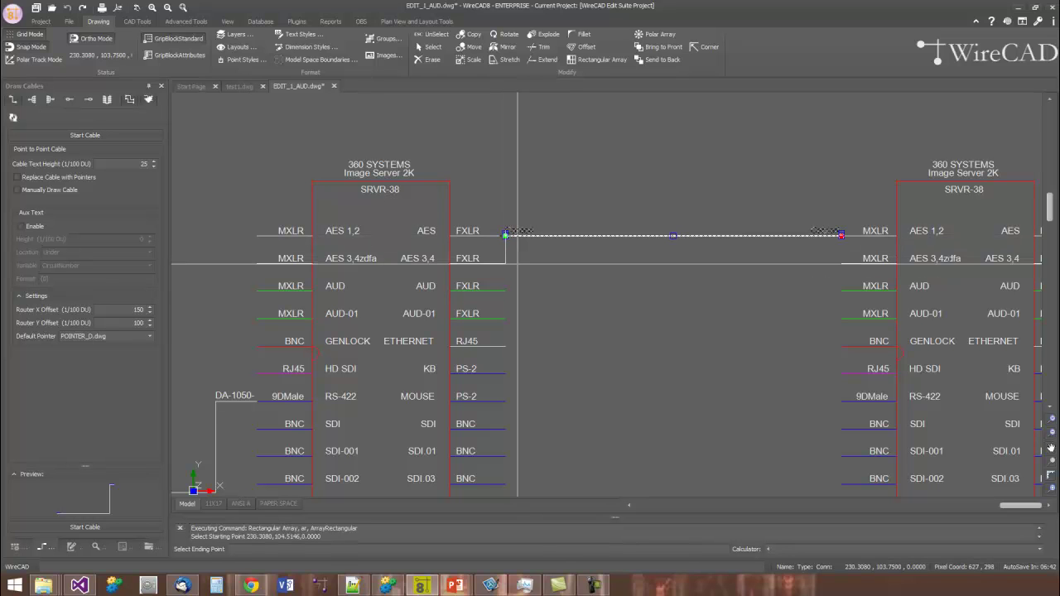
click(505, 263)
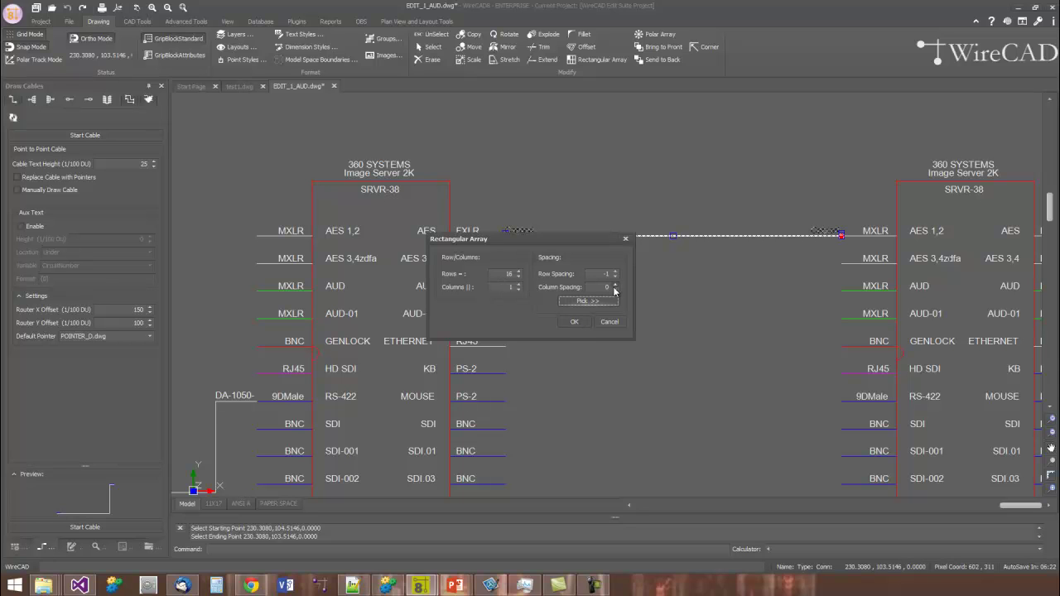
click(574, 322)
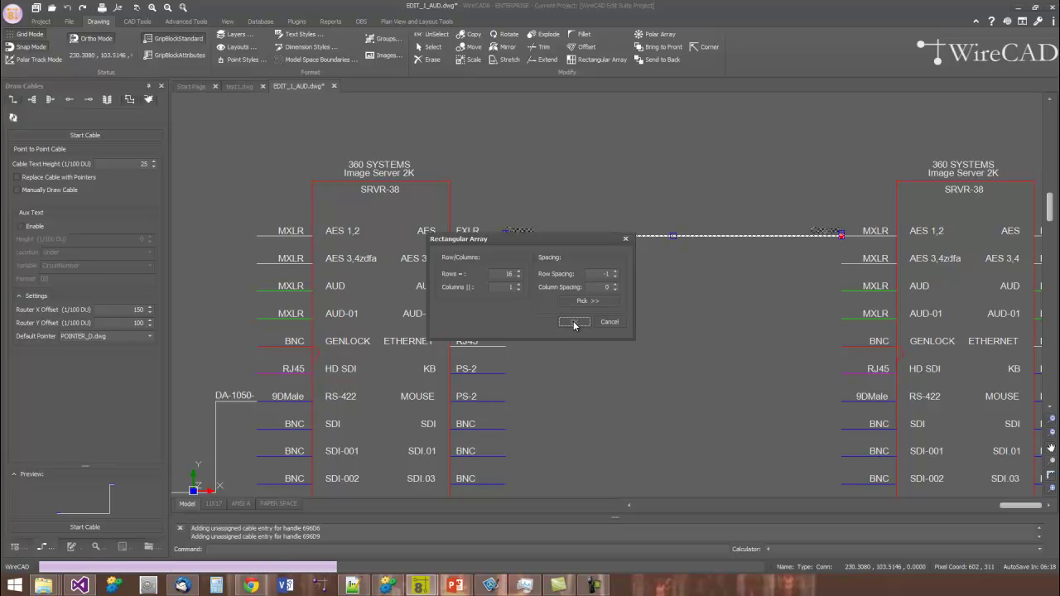
Delete the arrayed cables on the SDI-004, VGA and VIDEO.01 rows so cables stop at VIDEO.
scroll(572, 319, down, 3)
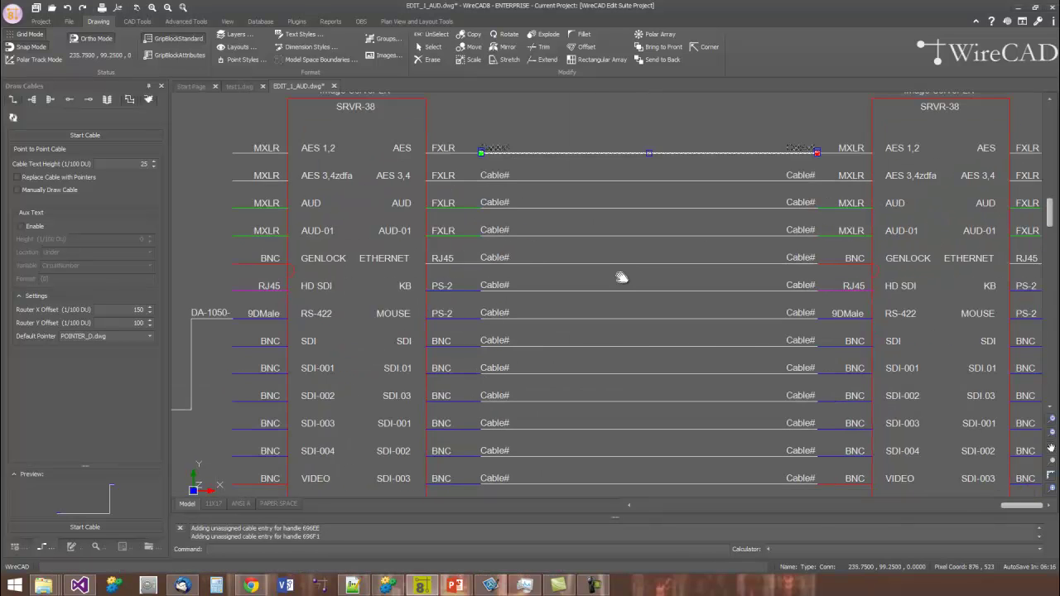
scroll(620, 301, down, 2)
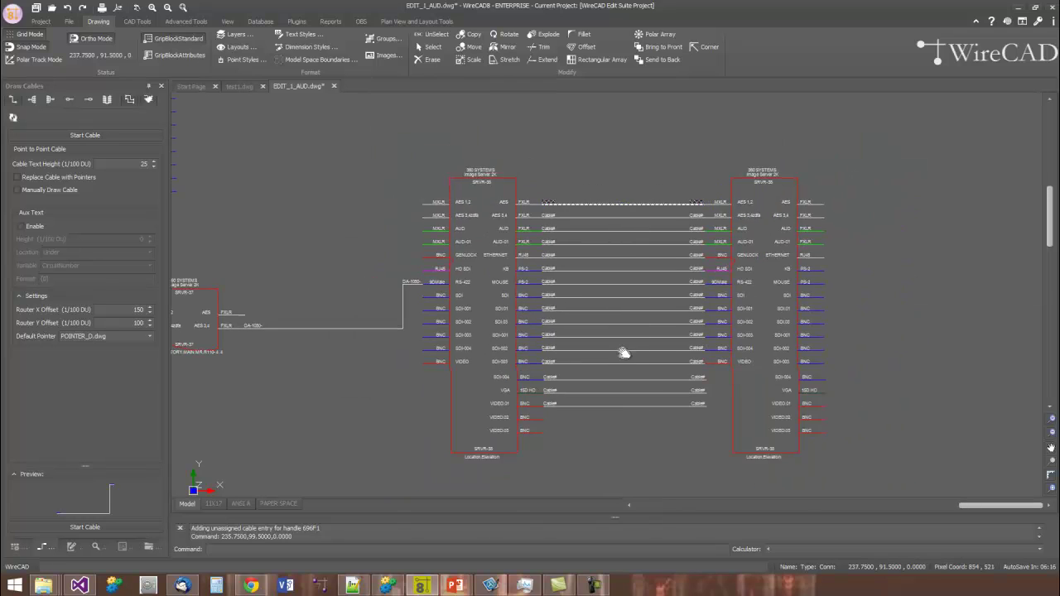
scroll(575, 291, up, 3)
scroll(571, 293, up, 3)
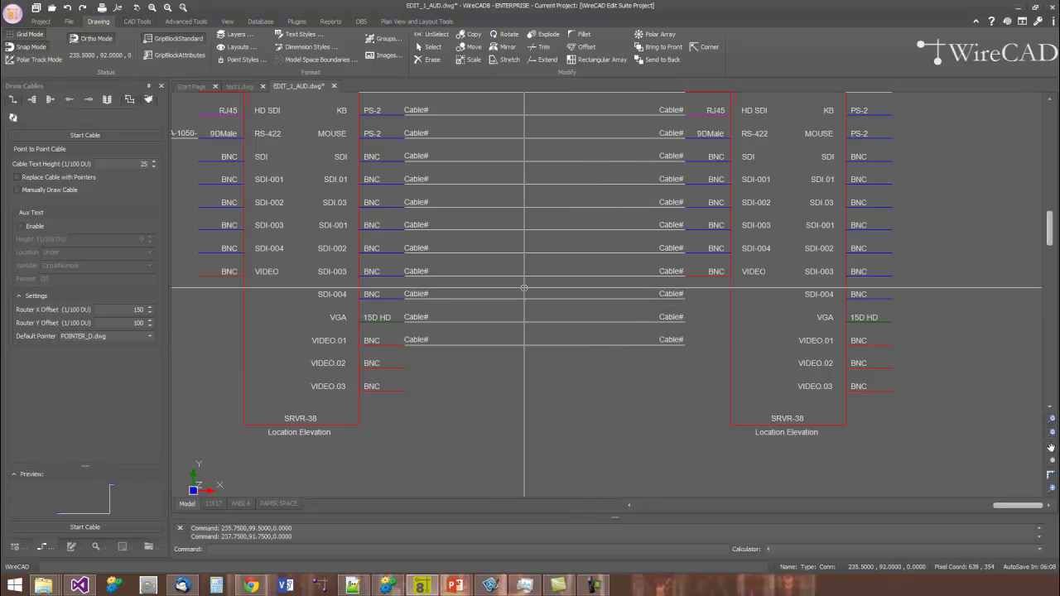
click(523, 287)
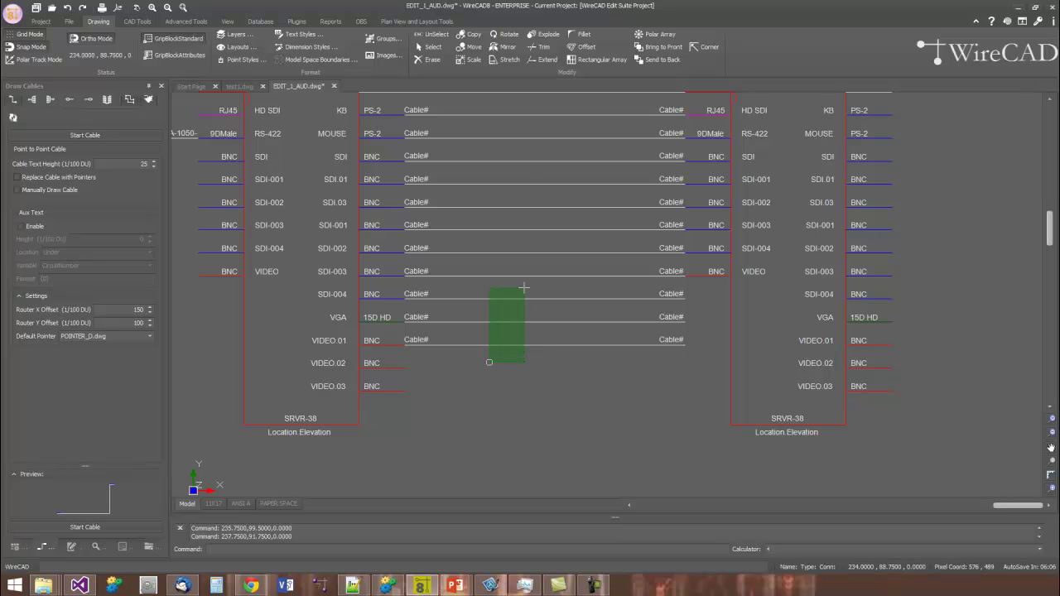
key(Escape)
click(536, 286)
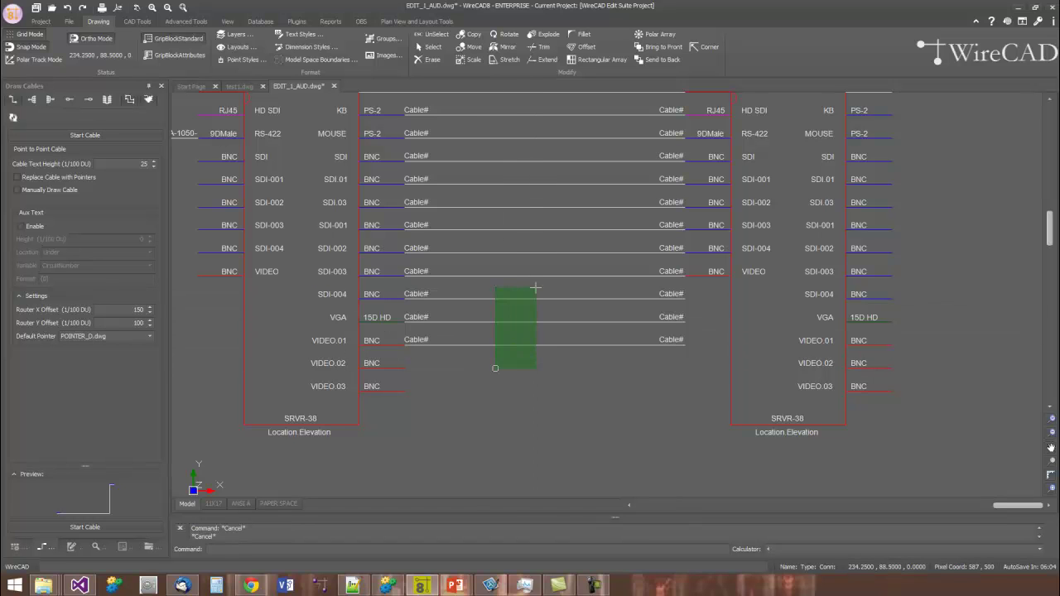
click(495, 371)
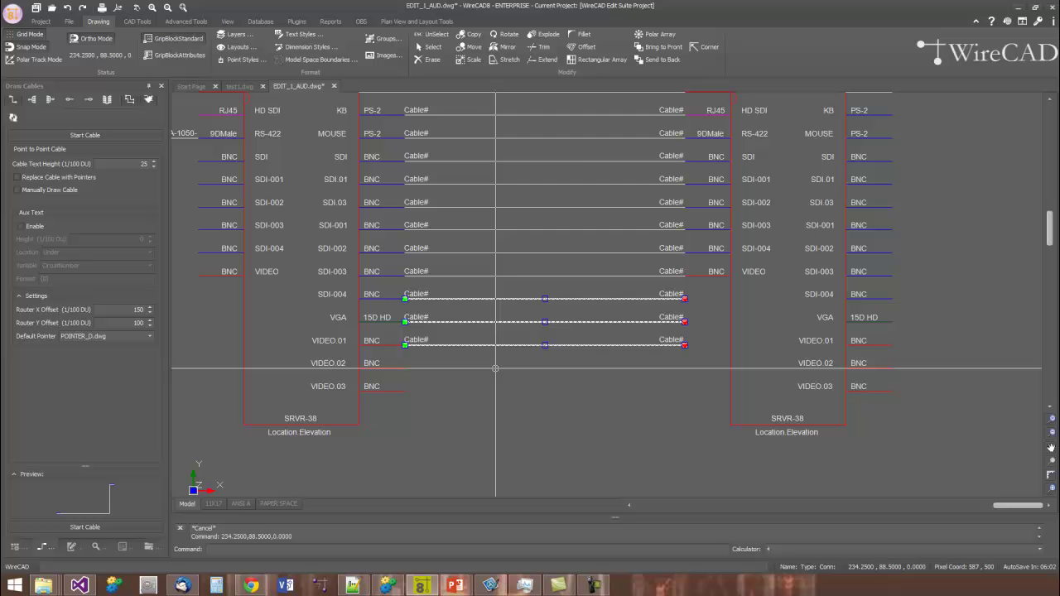
key(Delete)
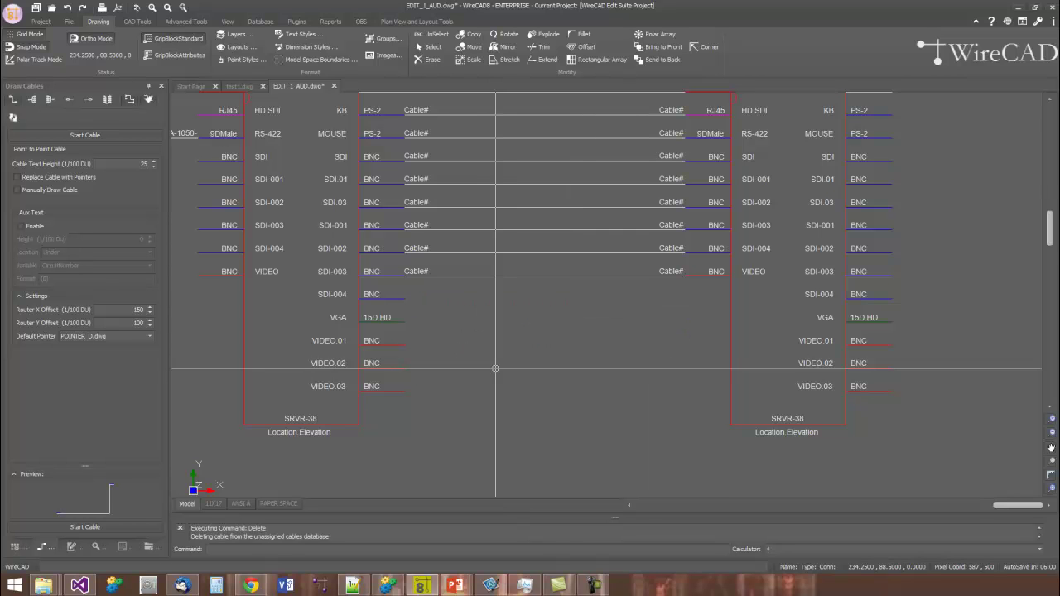
scroll(495, 367, down, 3)
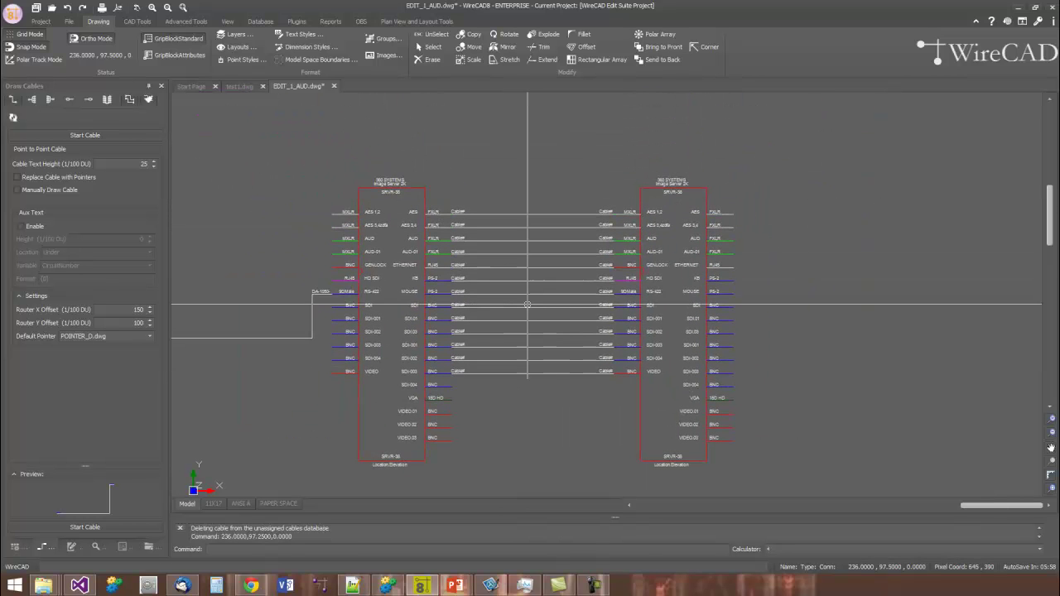